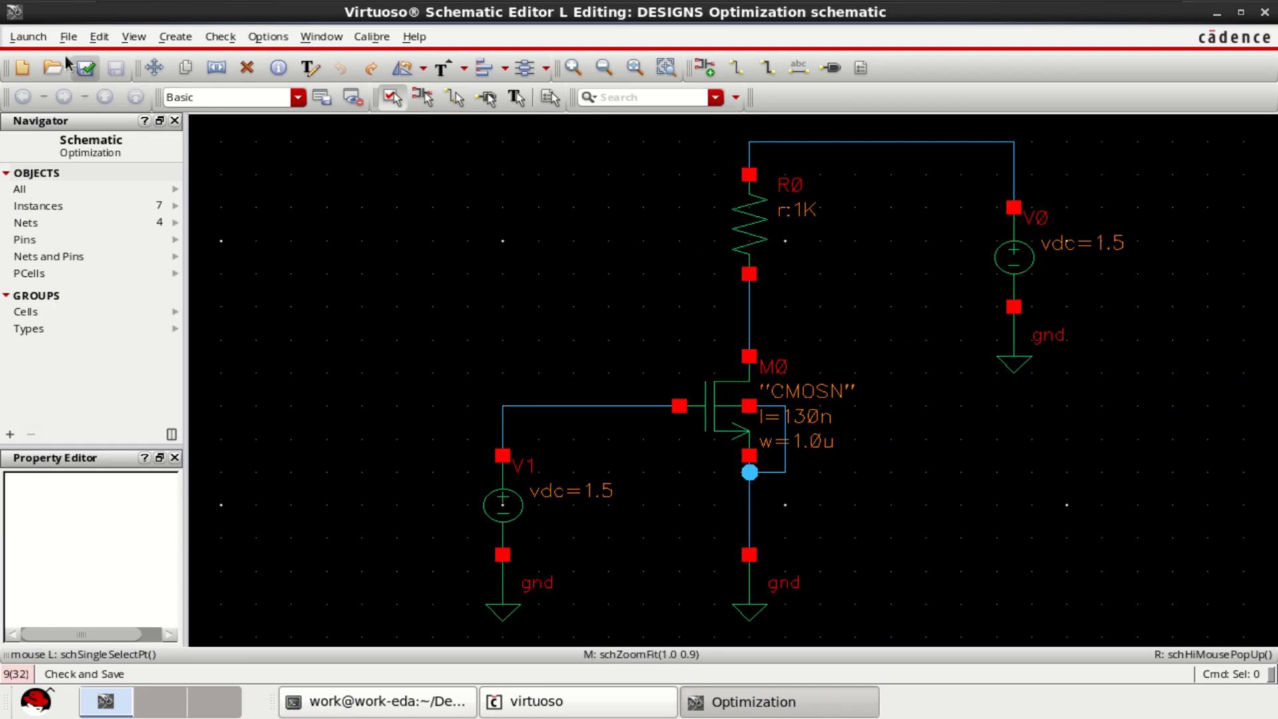
Inspect the properties of M0, R0, V1 and the net13 wire in the schematic.
left_click(29, 39)
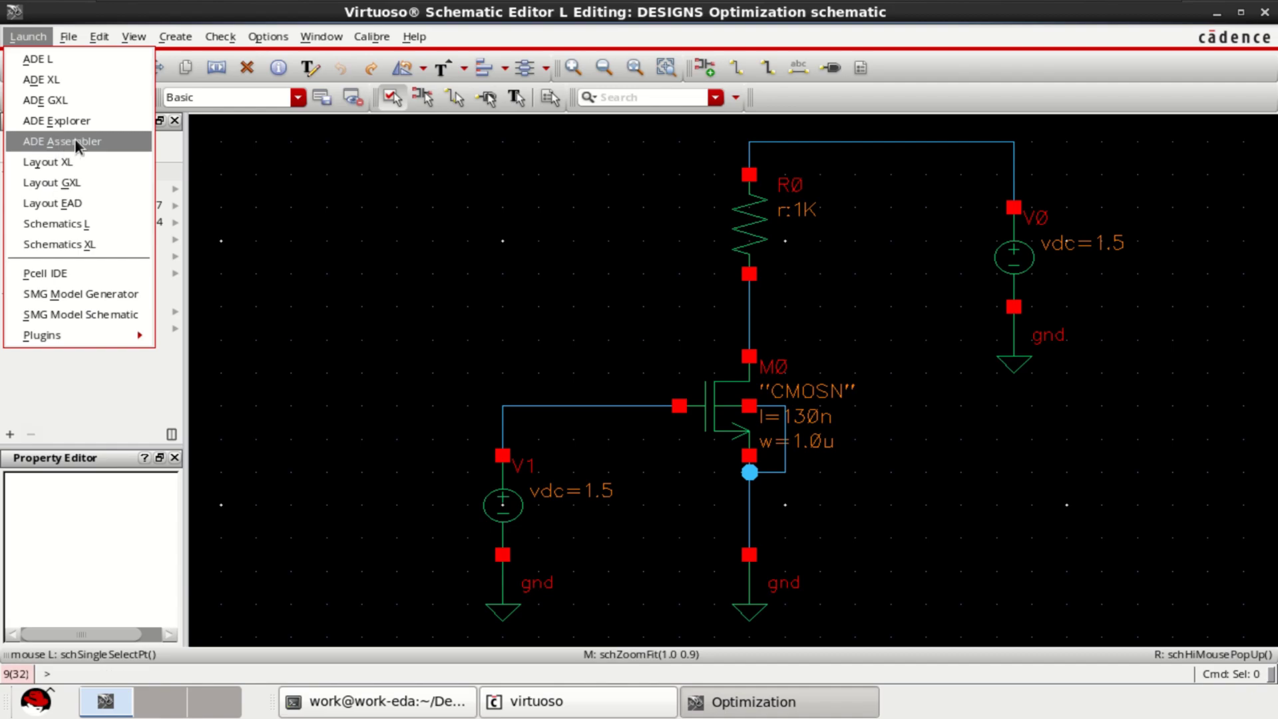
left_click(366, 265)
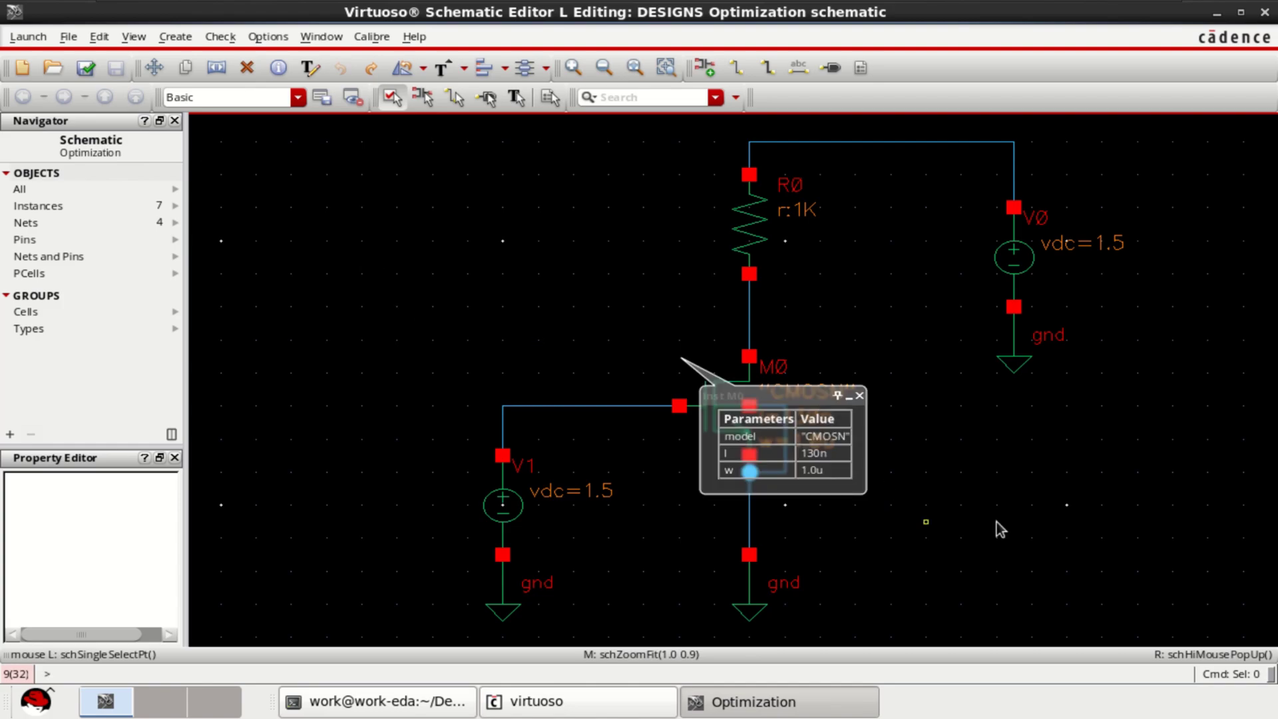
left_click(692, 446)
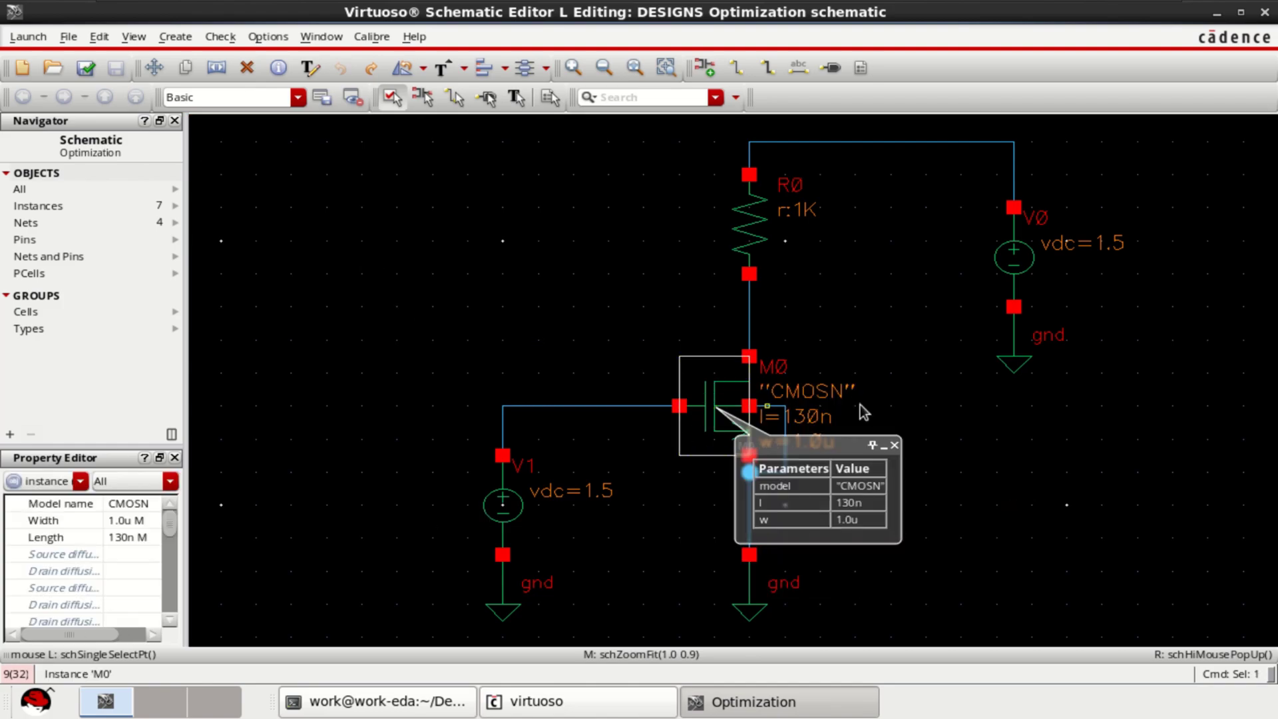
left_click(977, 429)
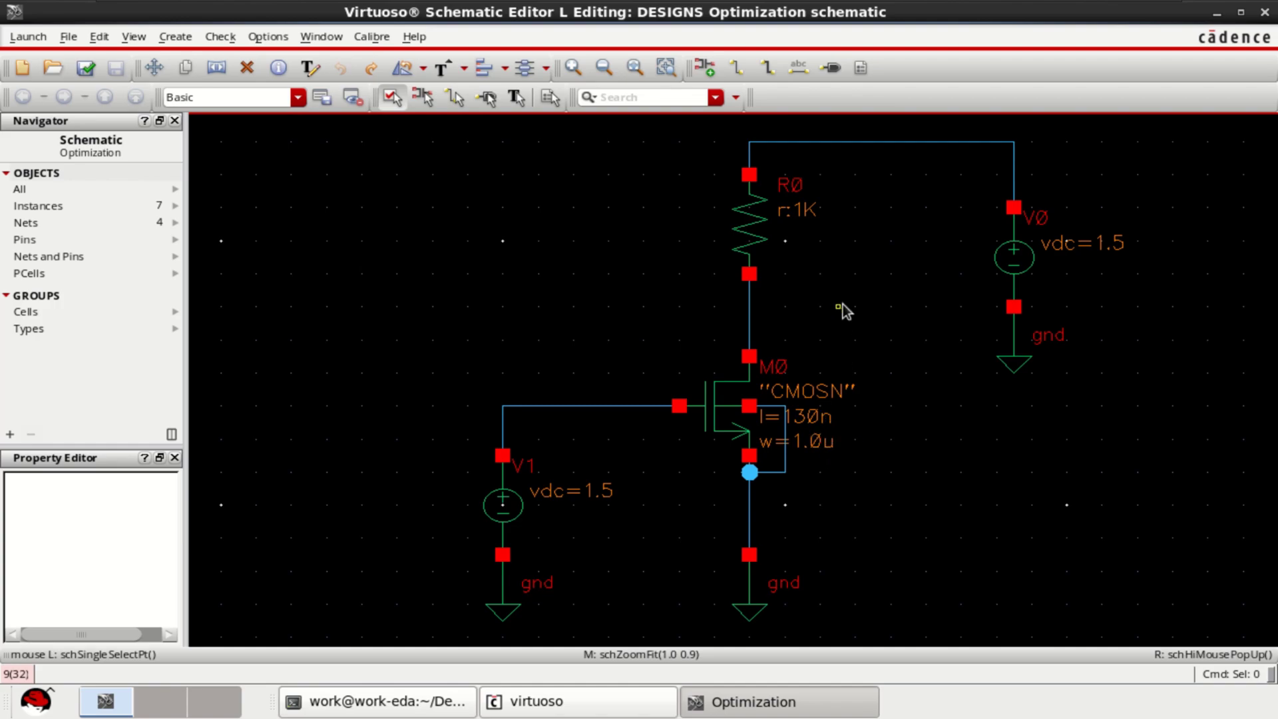
left_click(750, 223)
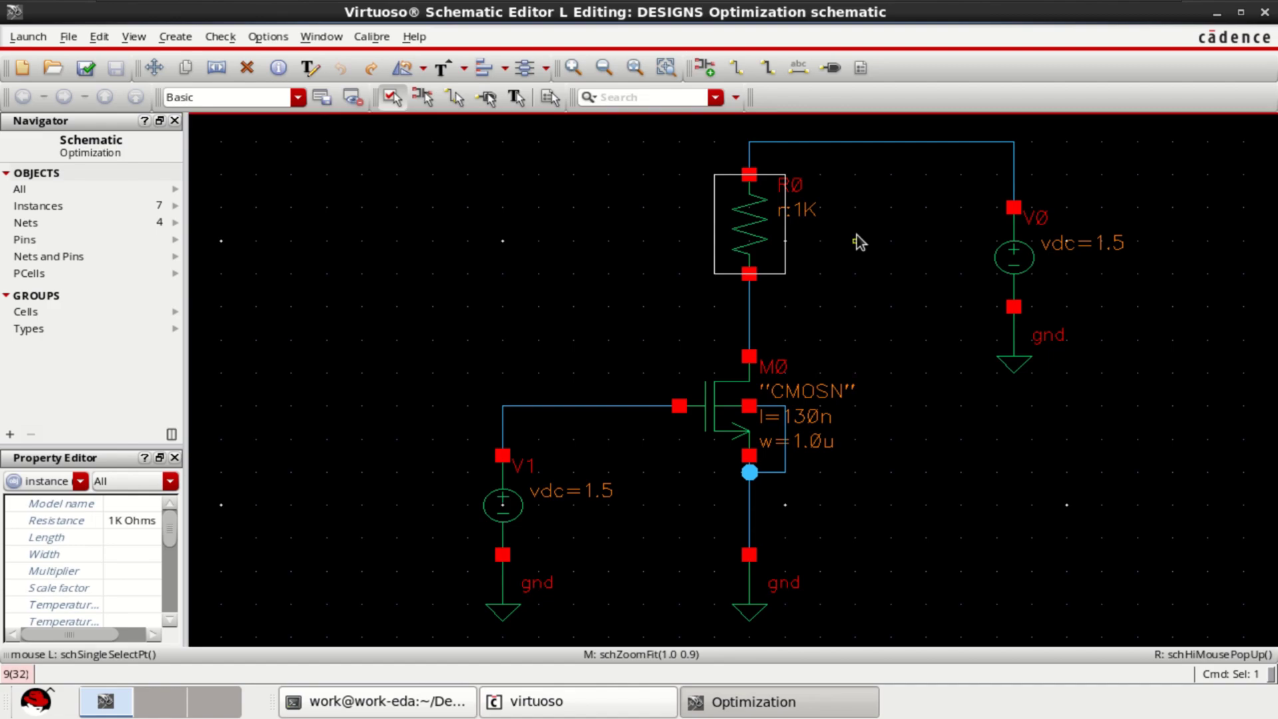
left_click(821, 233)
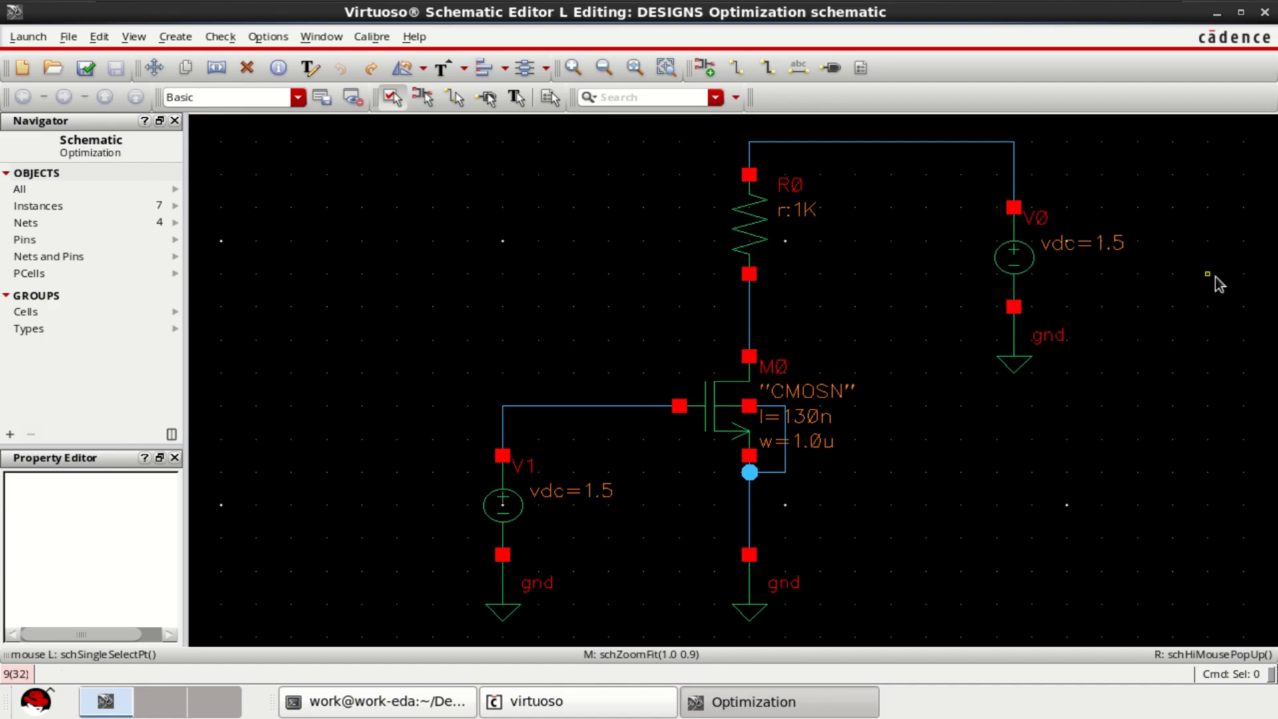
left_click(612, 512)
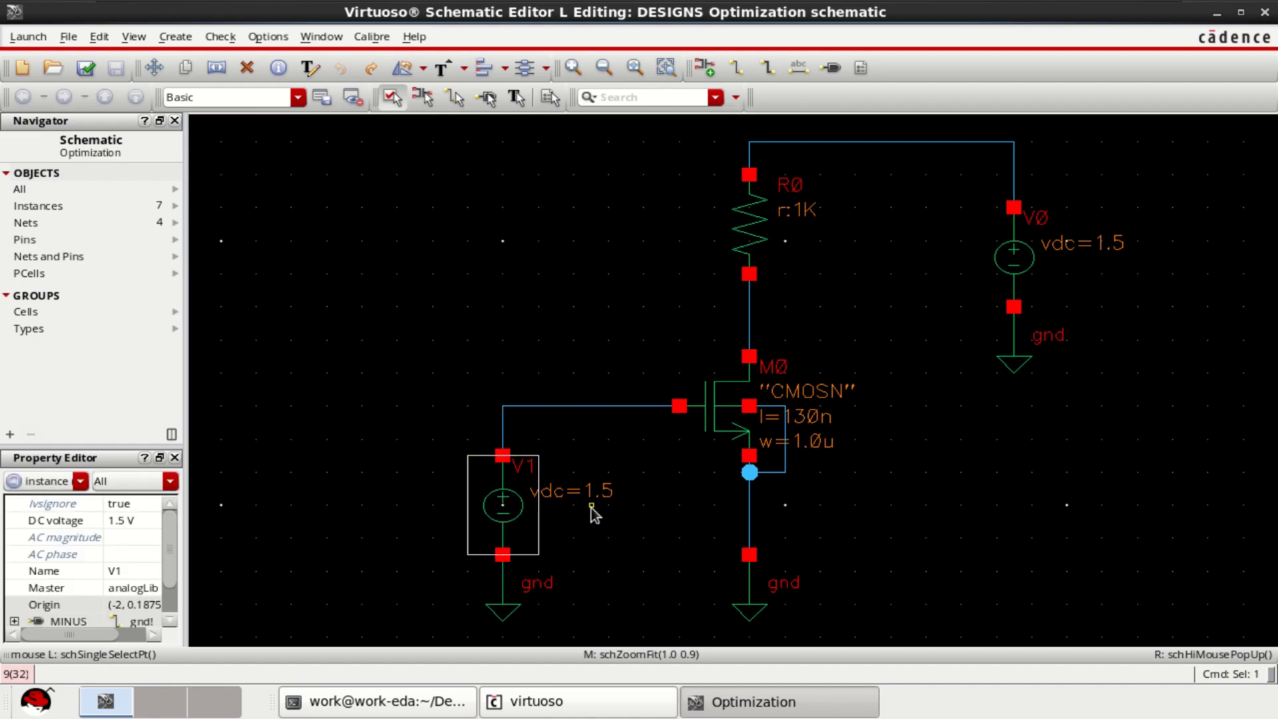
left_click(518, 319)
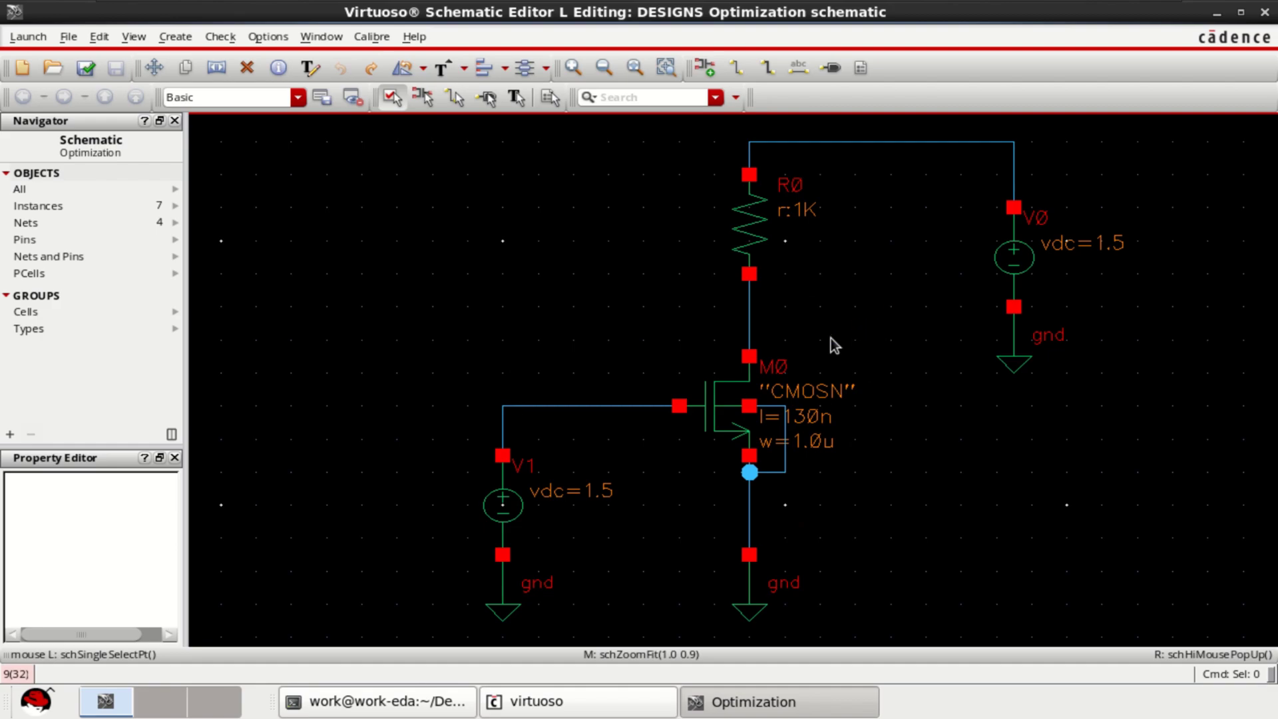
left_click(749, 324)
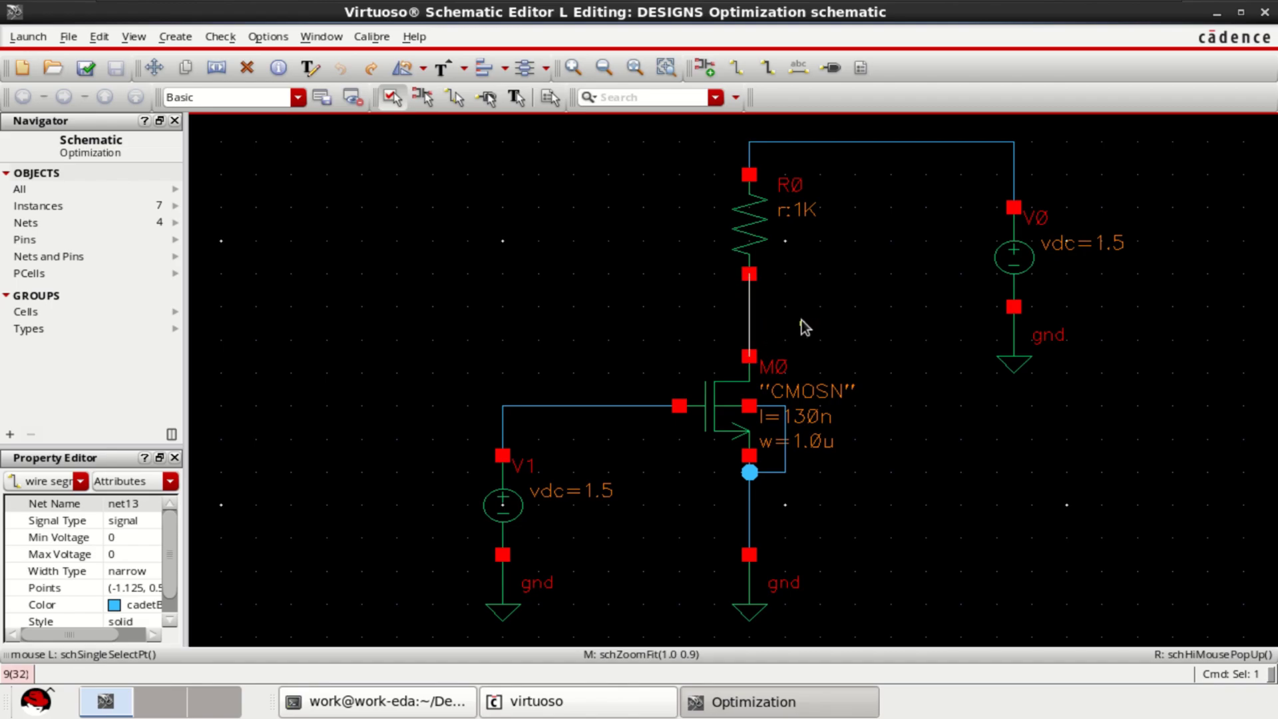
left_click(524, 277)
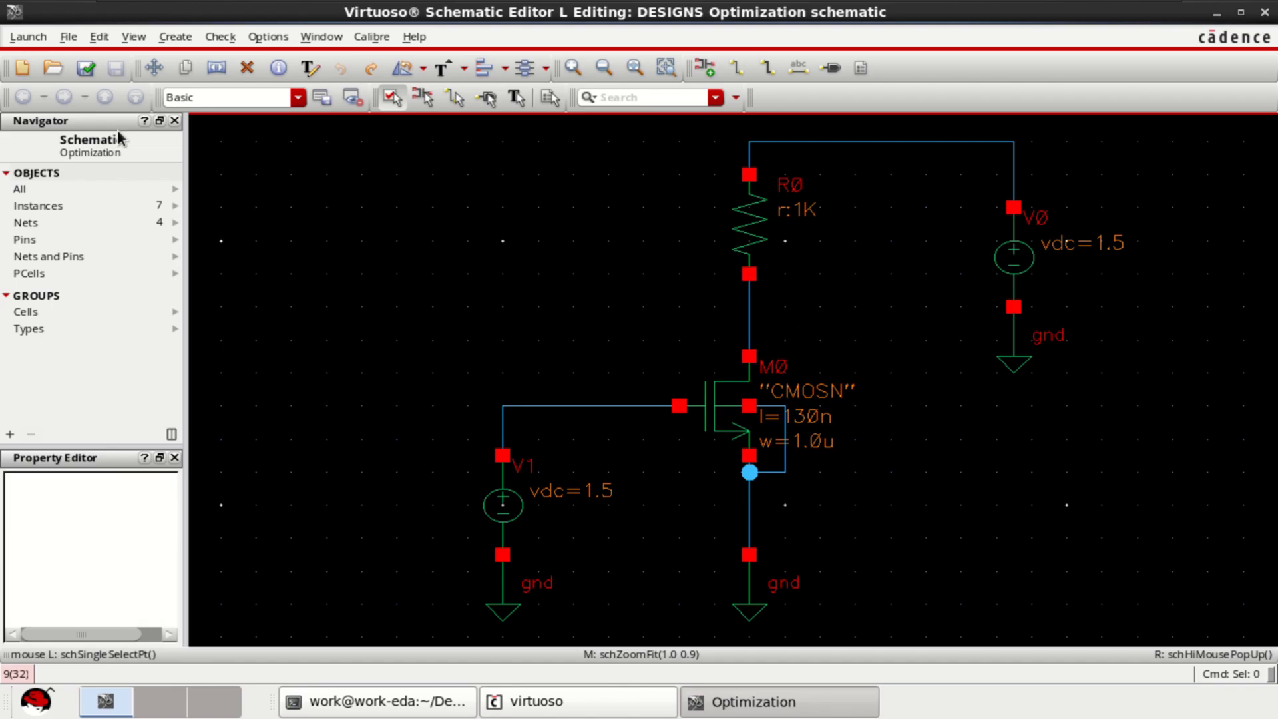
Launch ADE Assembler with a new maestro view for Optimization, overwriting the existing one.
left_click(31, 38)
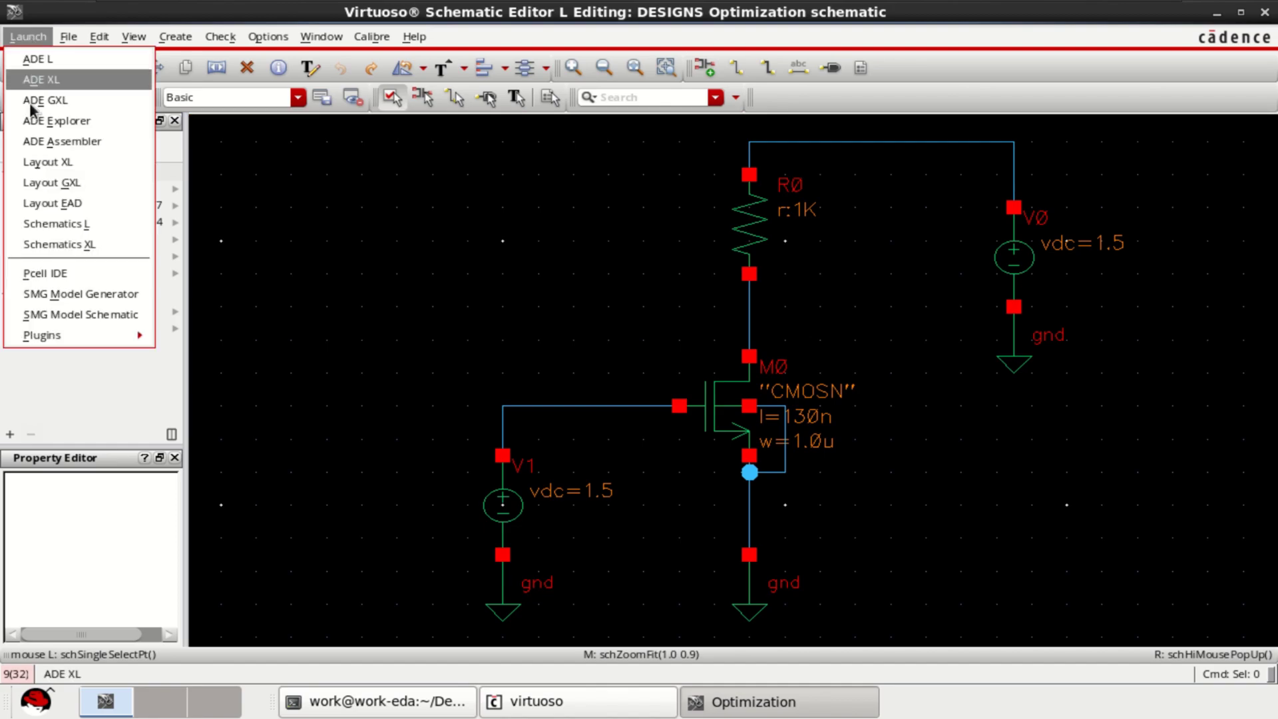
left_click(100, 141)
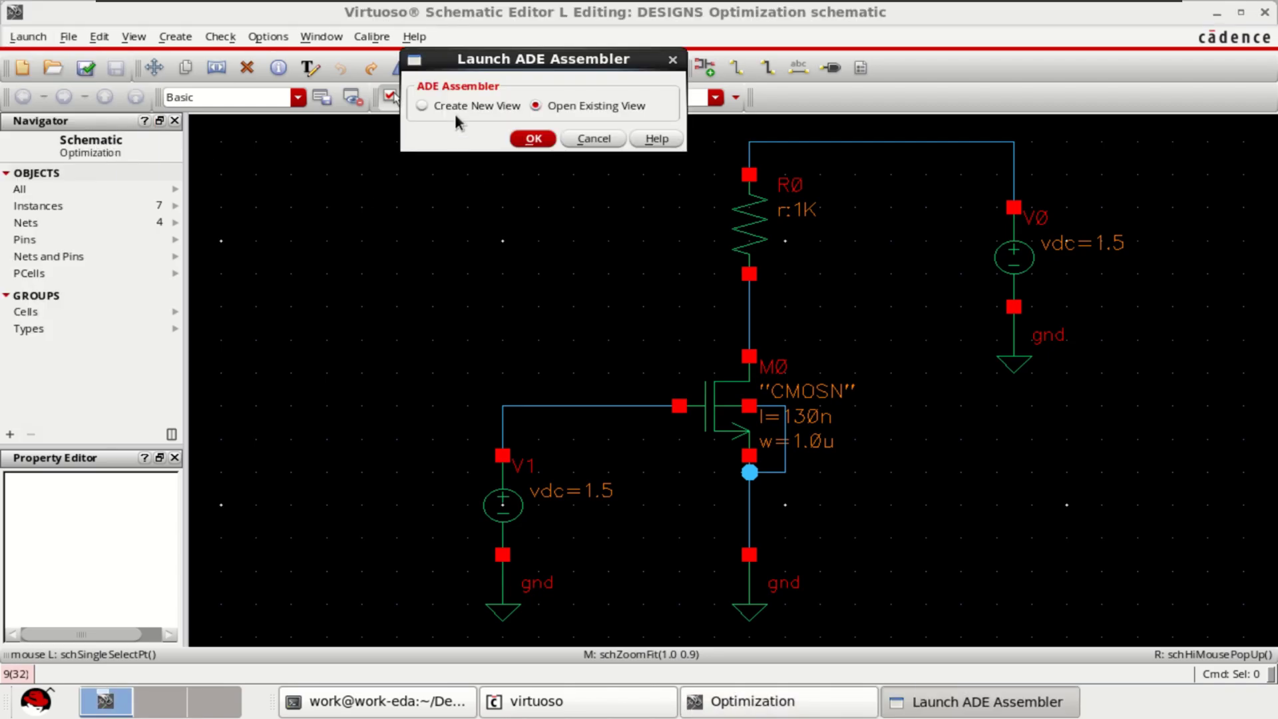
left_click_drag(495, 61, 497, 115)
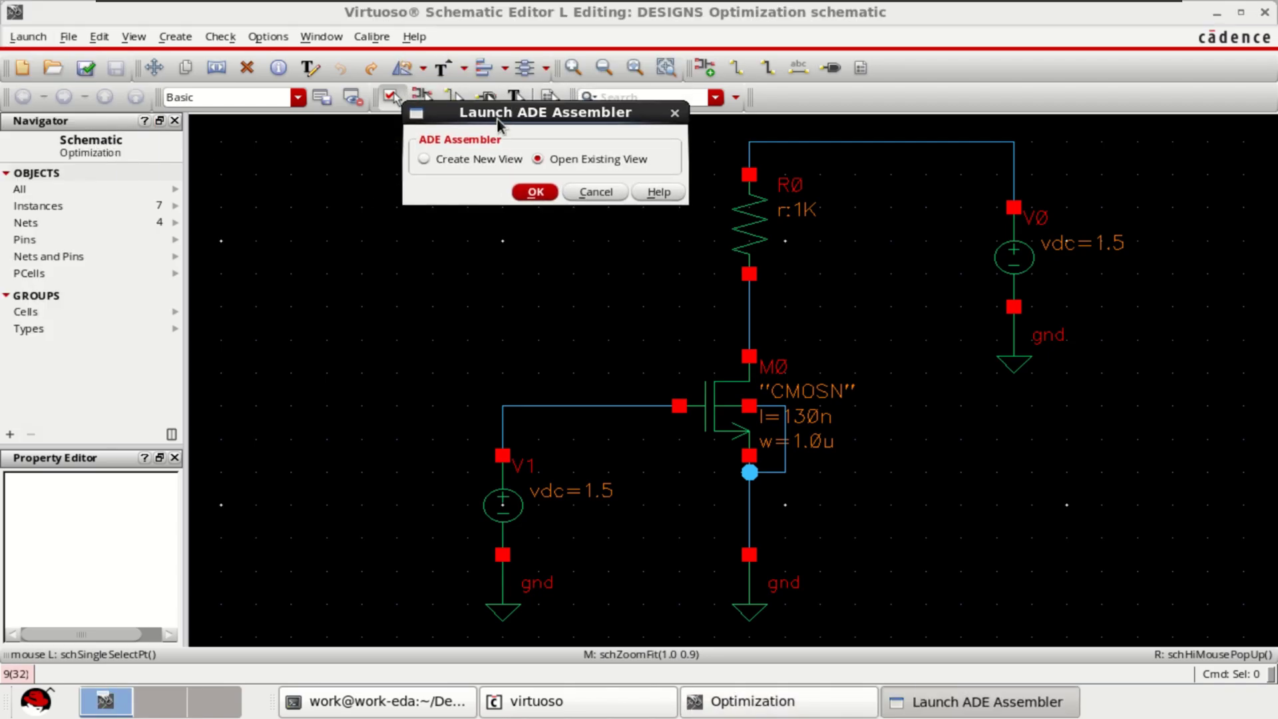
left_click(425, 159)
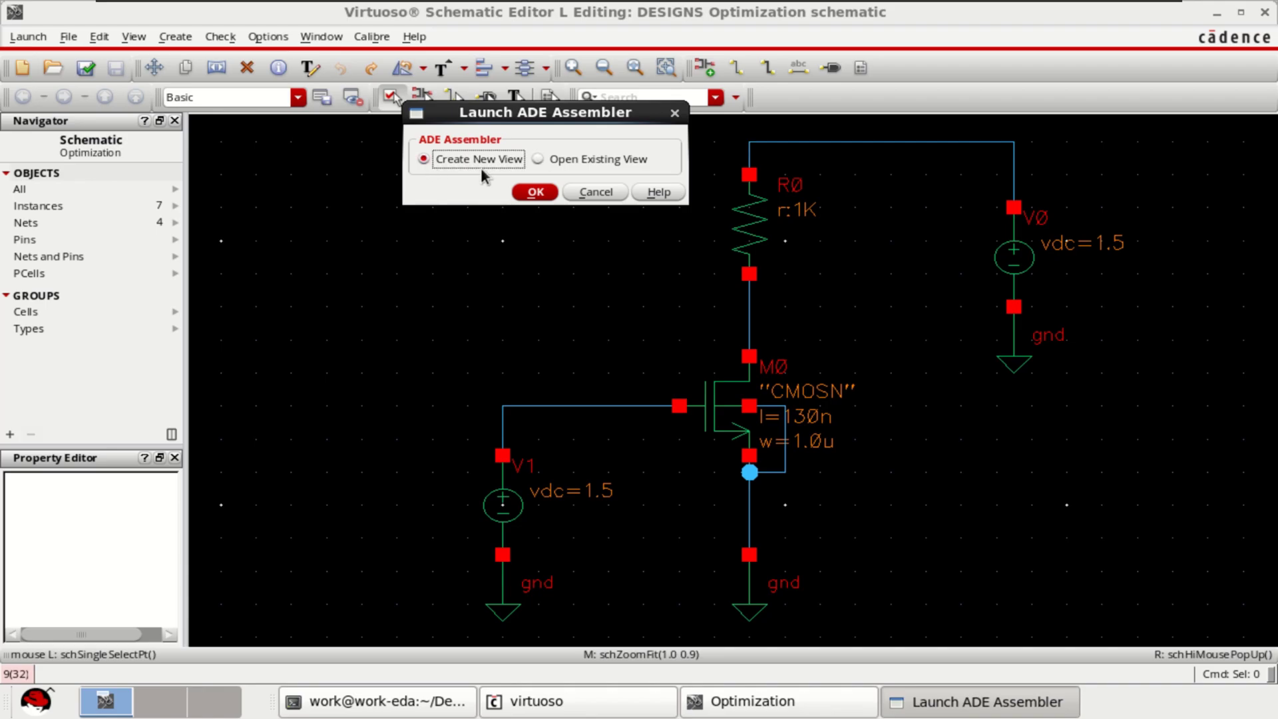
left_click(535, 192)
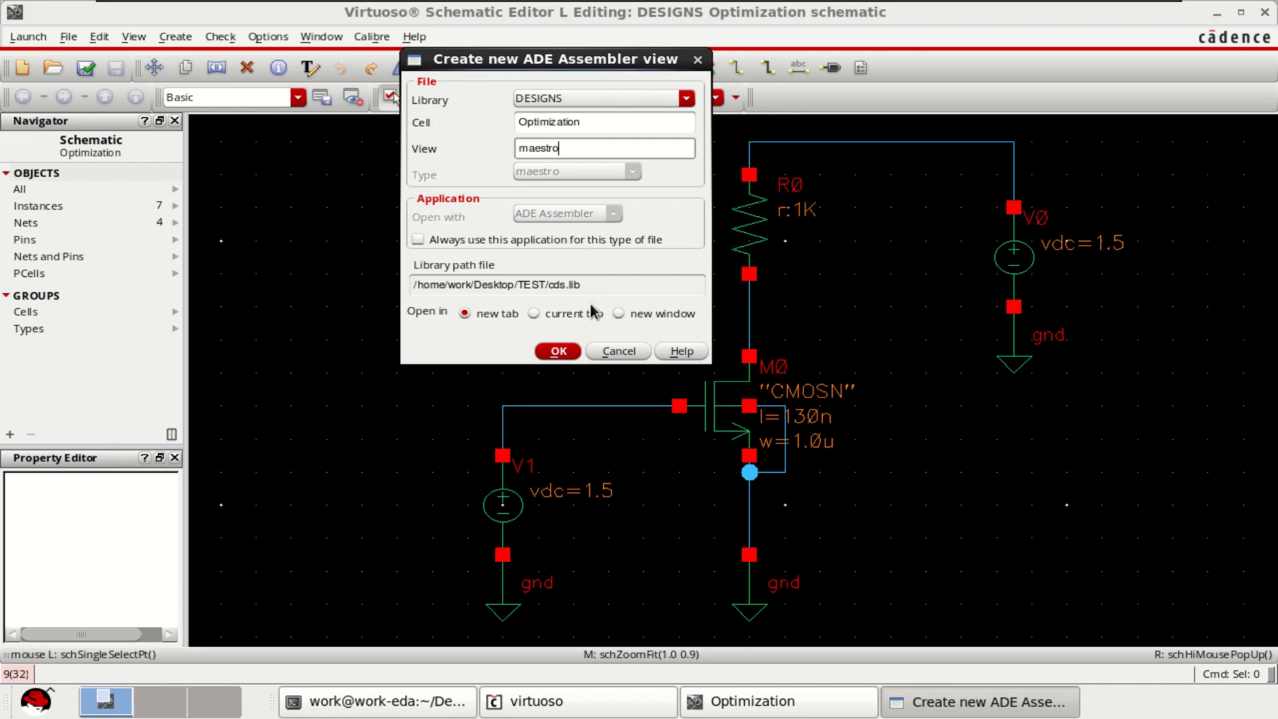
left_click(559, 352)
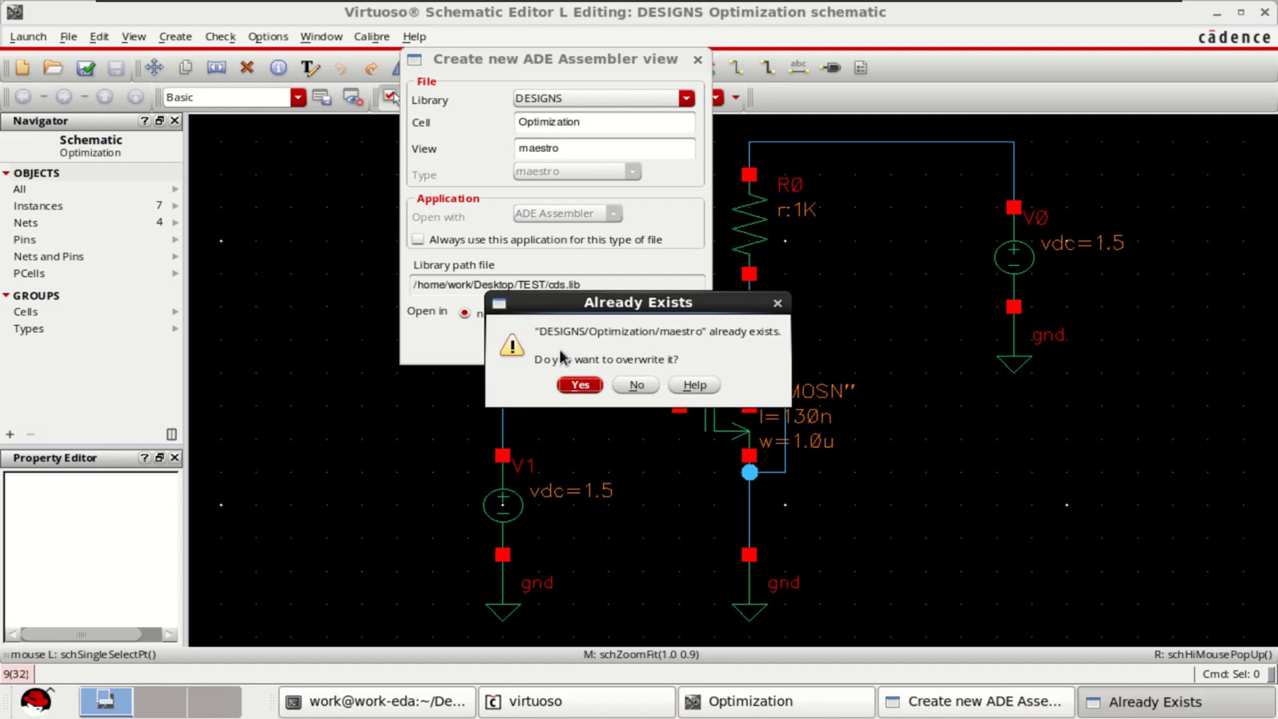
left_click(576, 385)
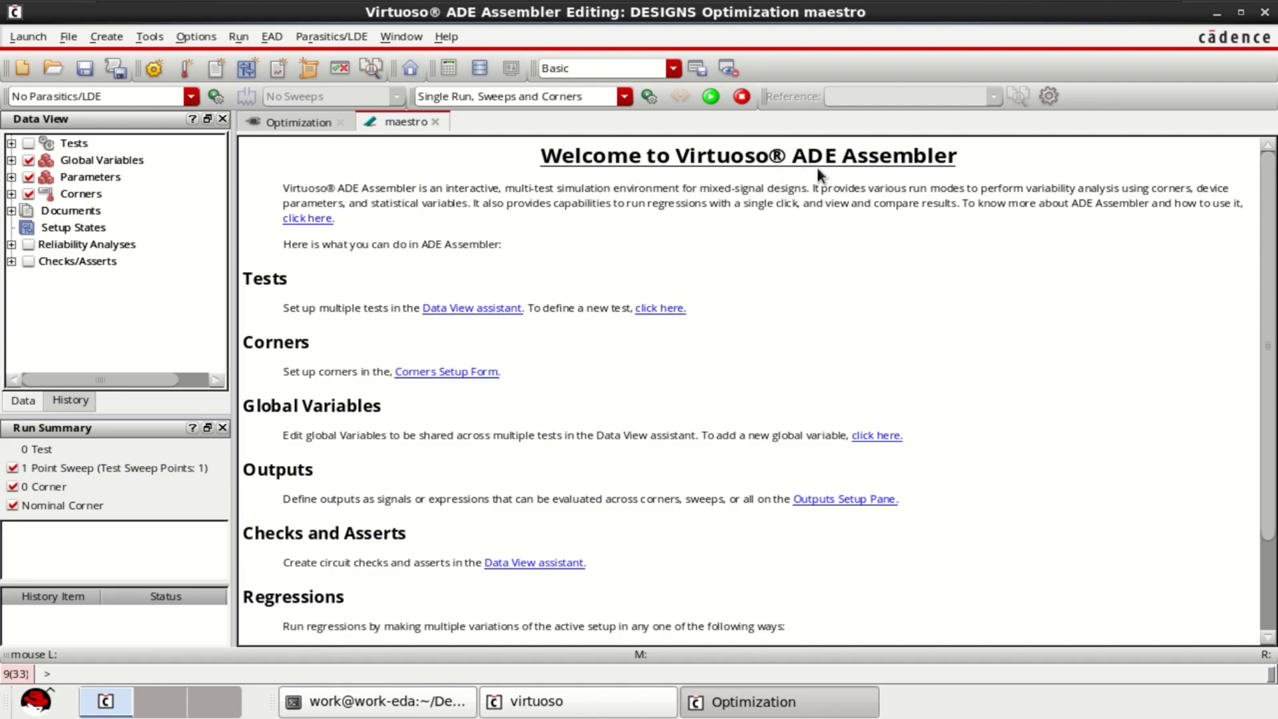
Add a test using the DESIGNS/Optimization schematic as its design.
left_click(11, 143)
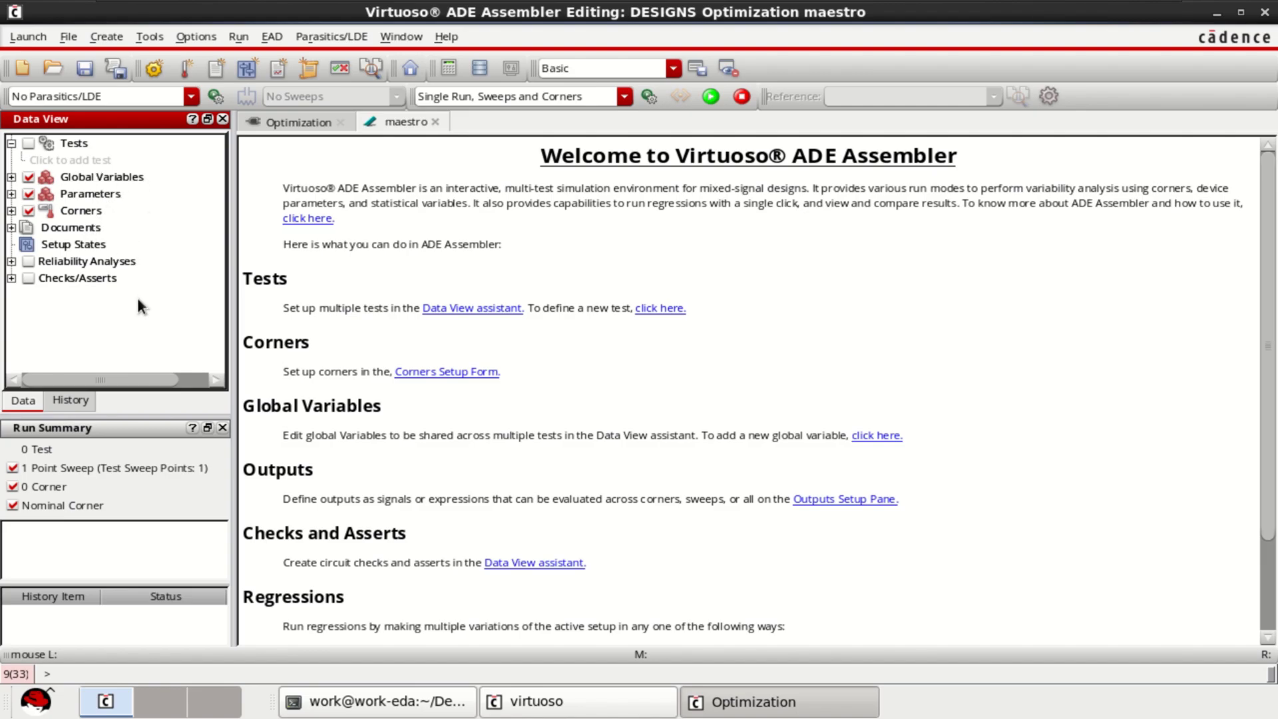
left_click(68, 160)
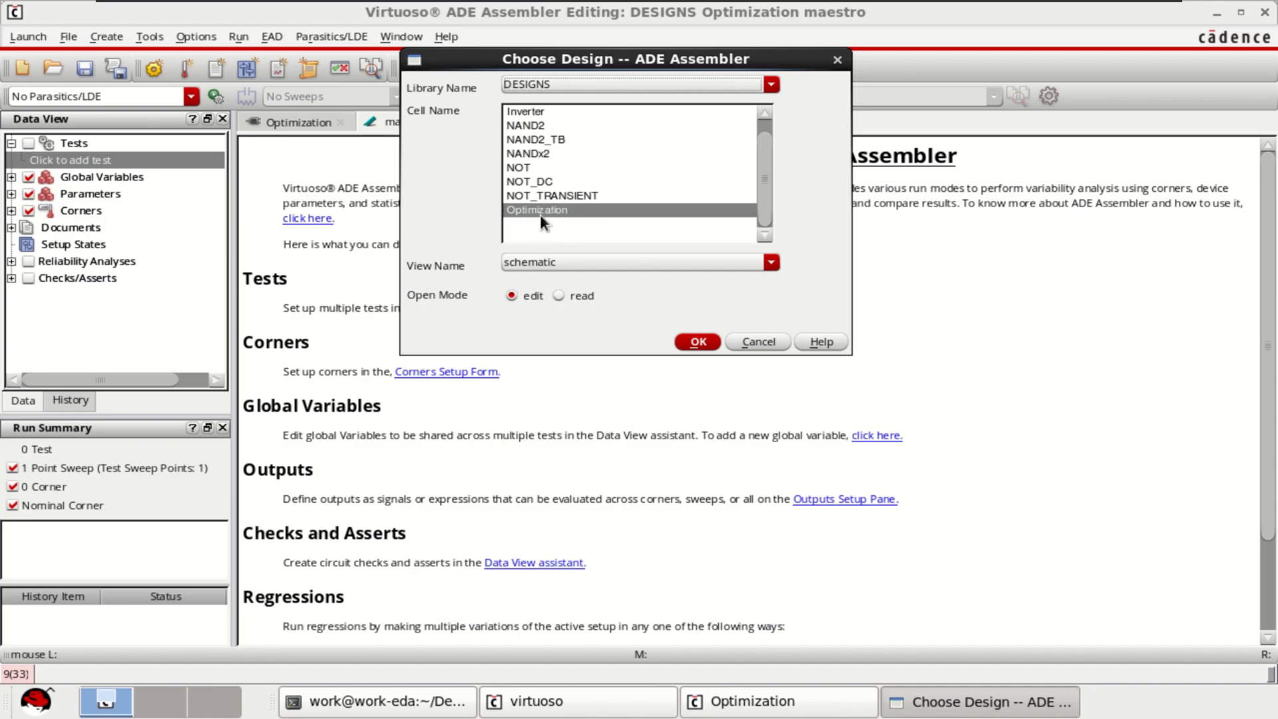
left_click(694, 341)
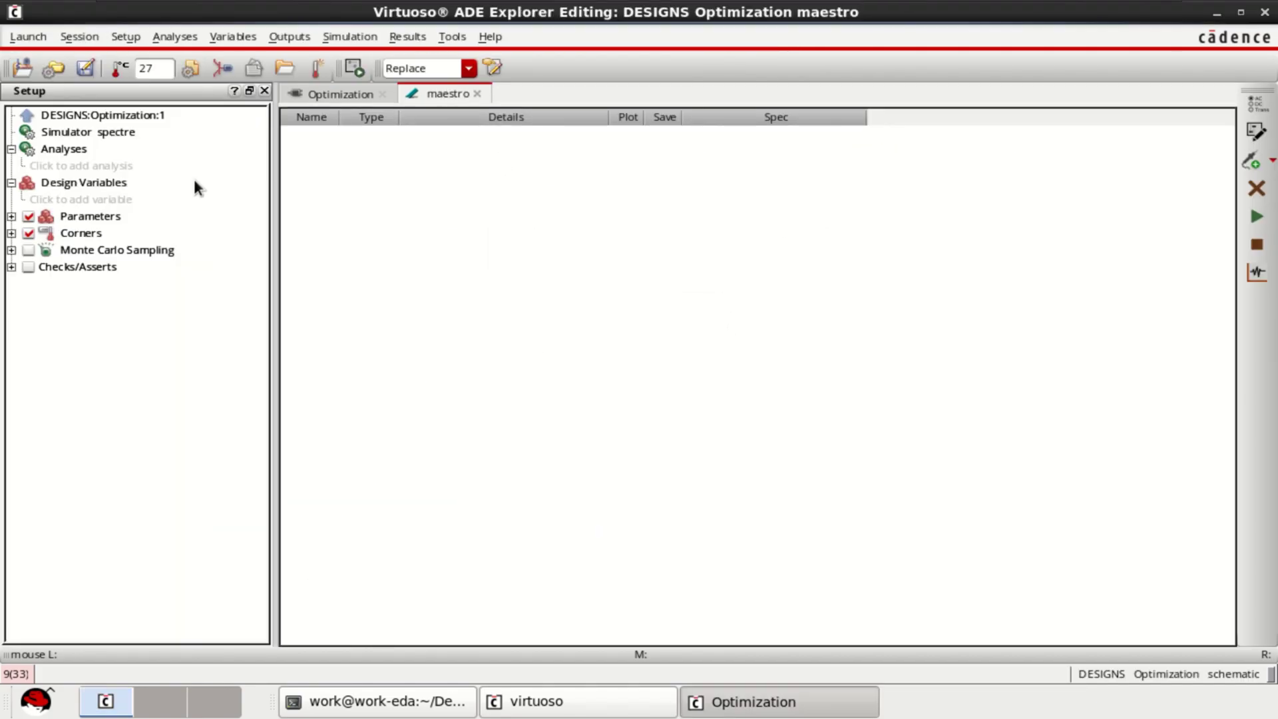
left_click(27, 118)
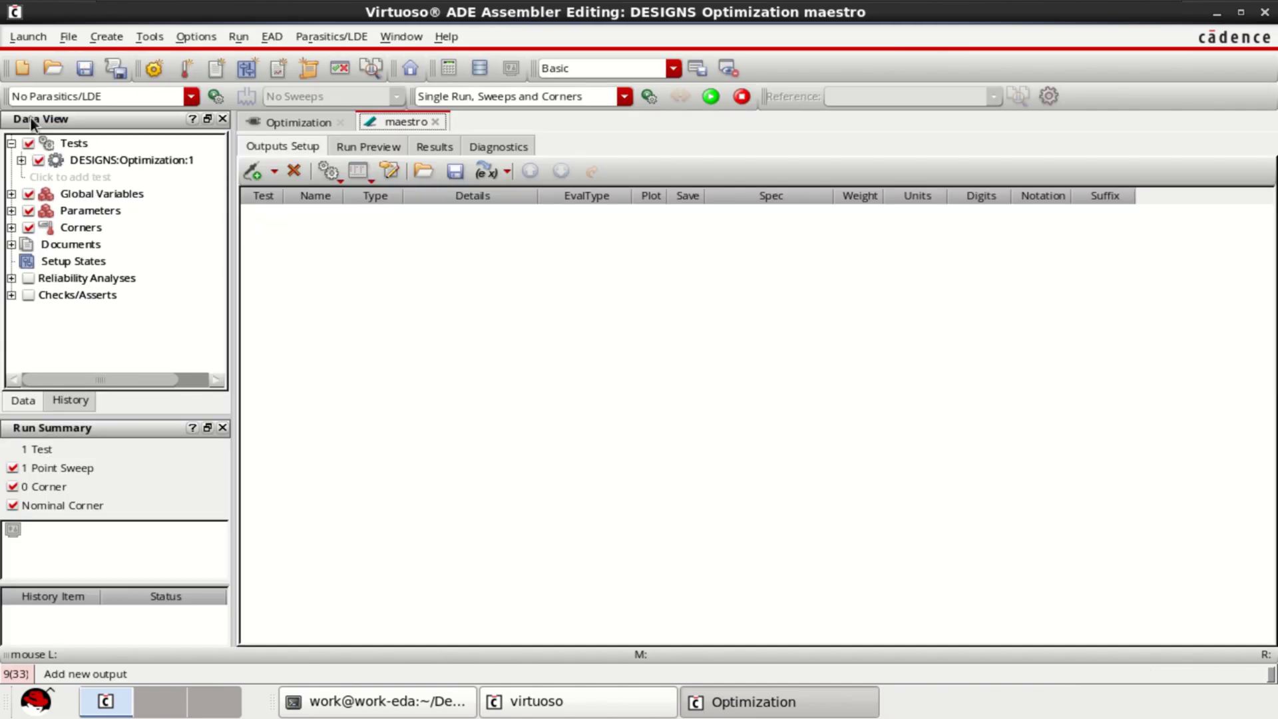
left_click(54, 161)
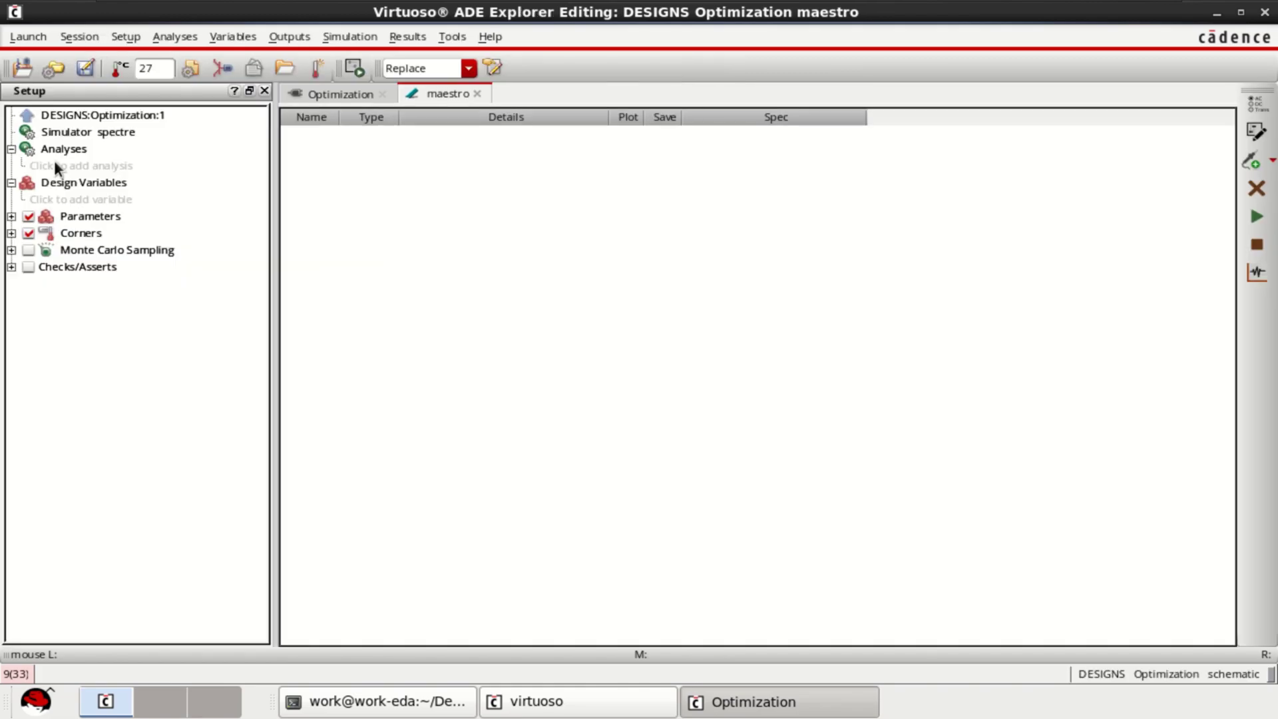
left_click(28, 117)
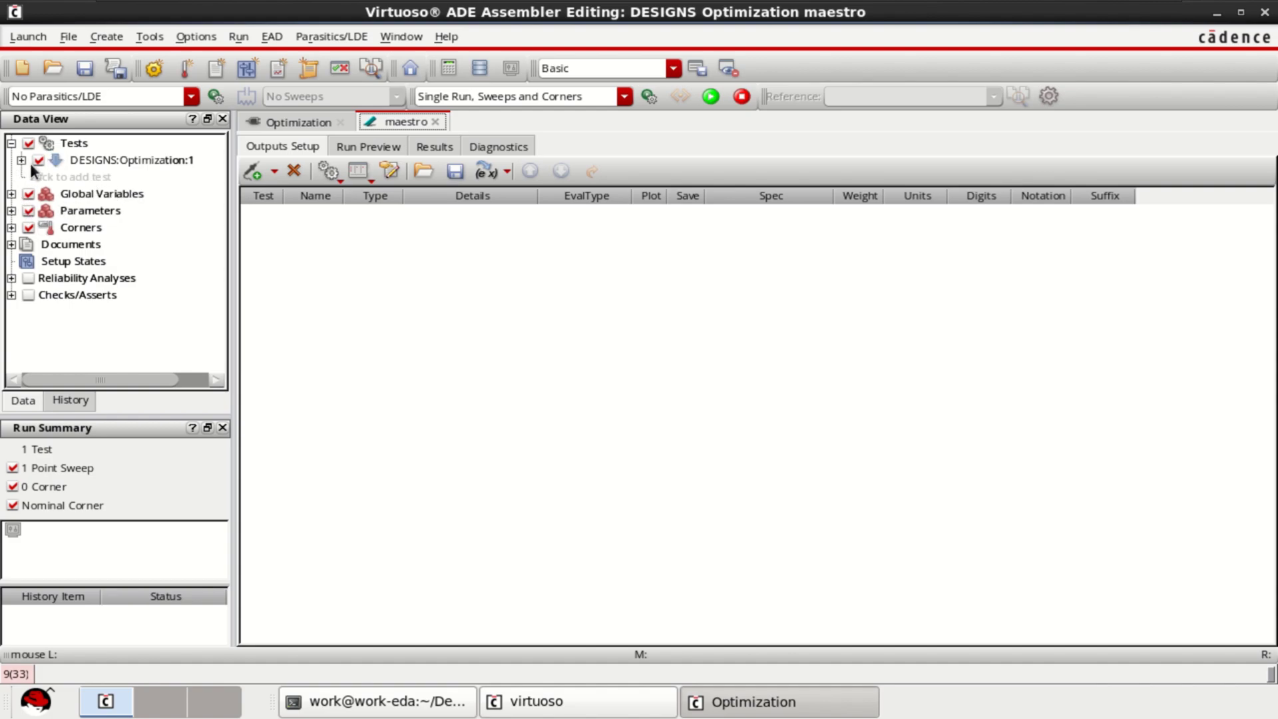
left_click(55, 161)
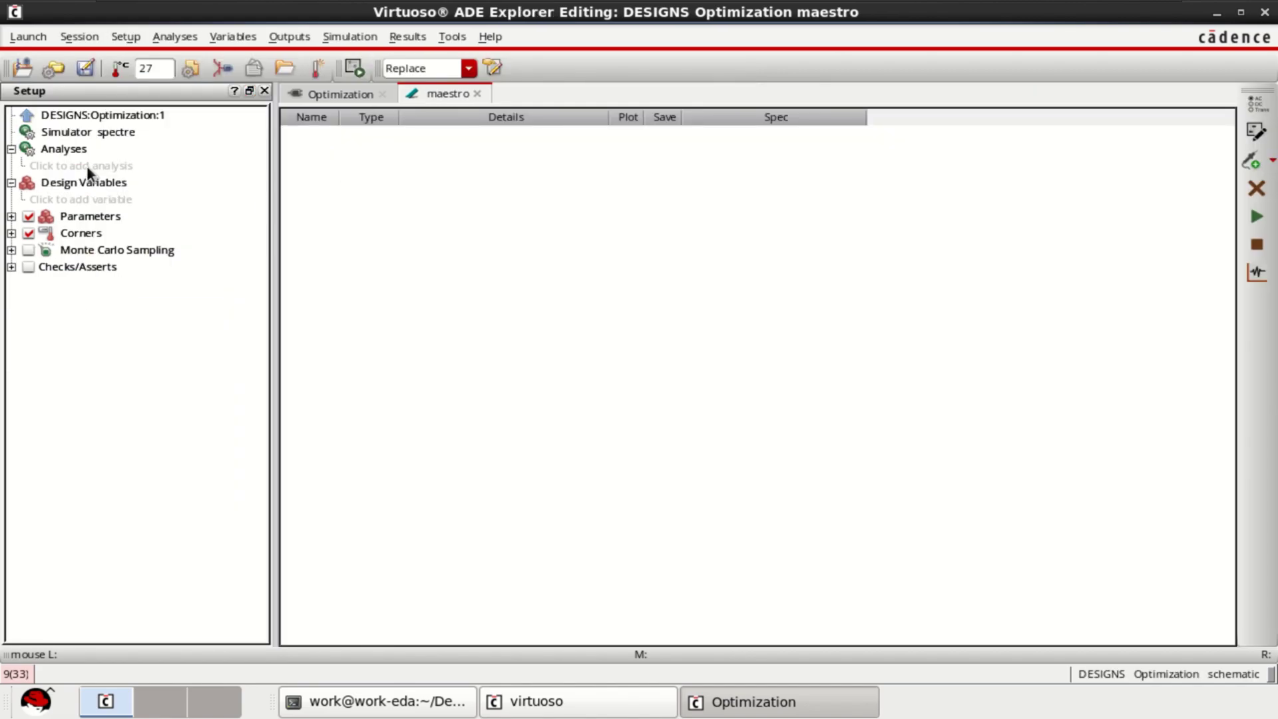
Add a dc analysis with Save DC Operating Point enabled.
left_click(87, 165)
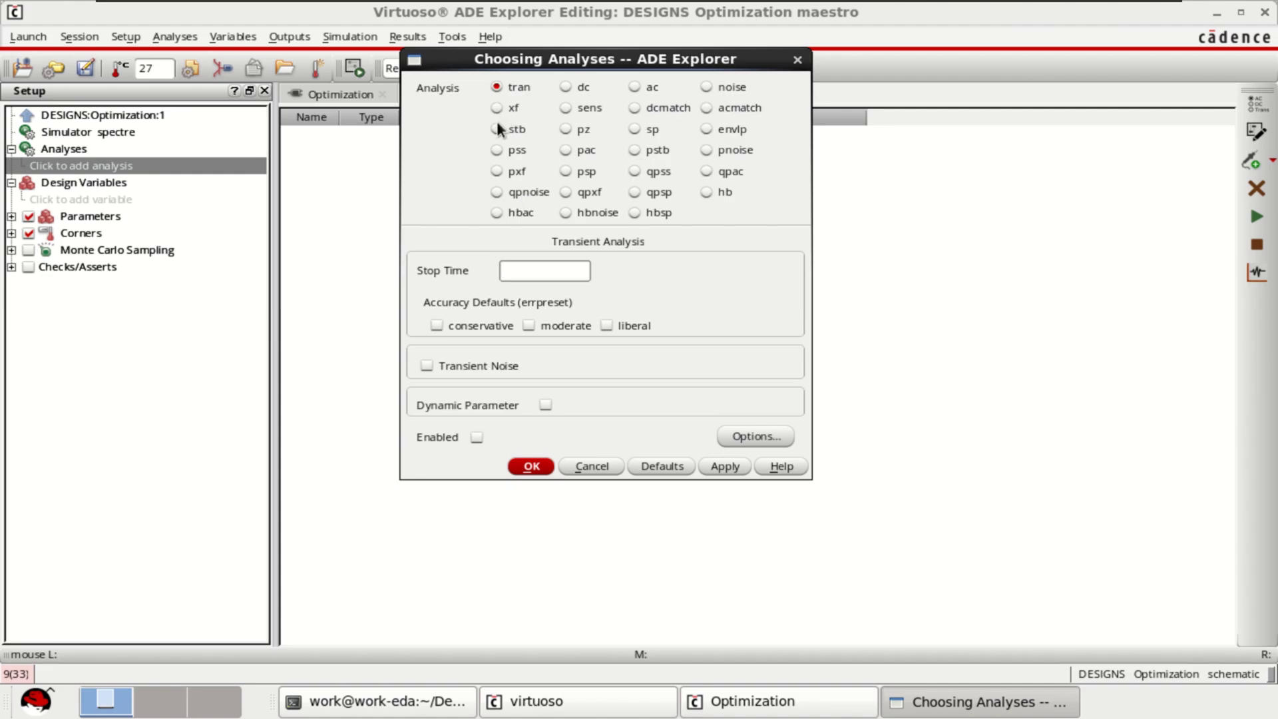
left_click(566, 88)
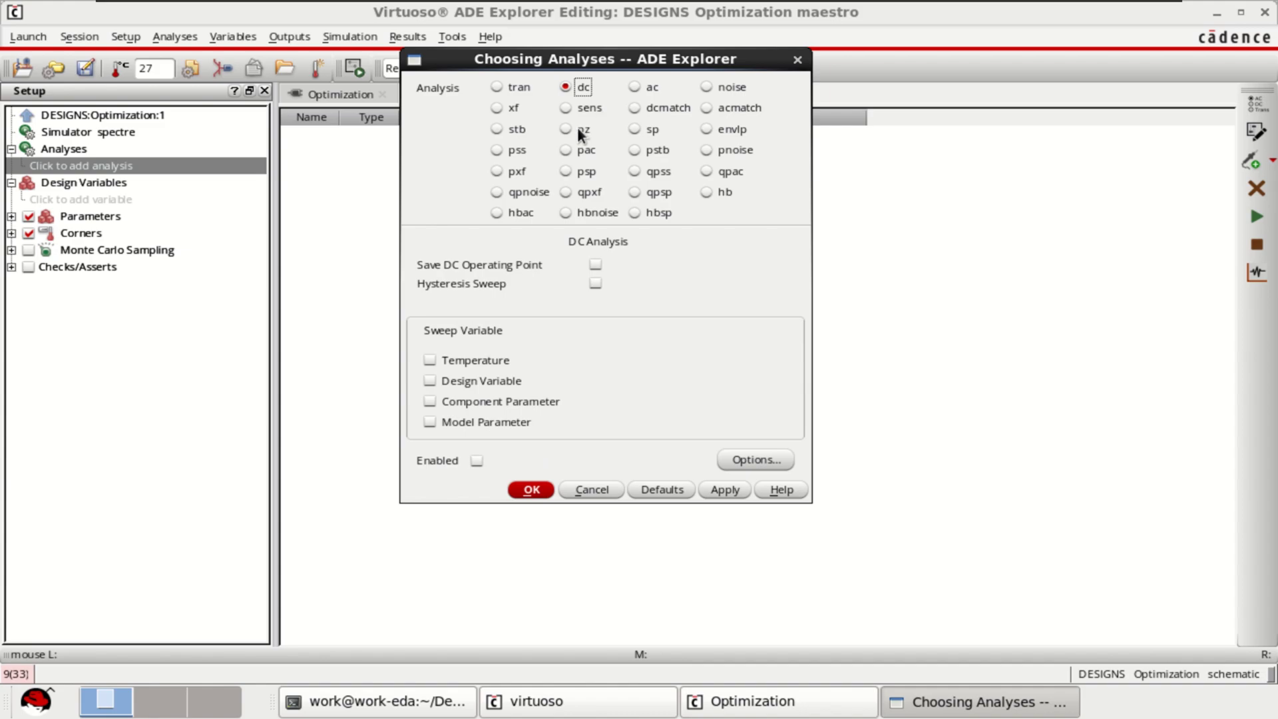
left_click(594, 265)
left_click(531, 491)
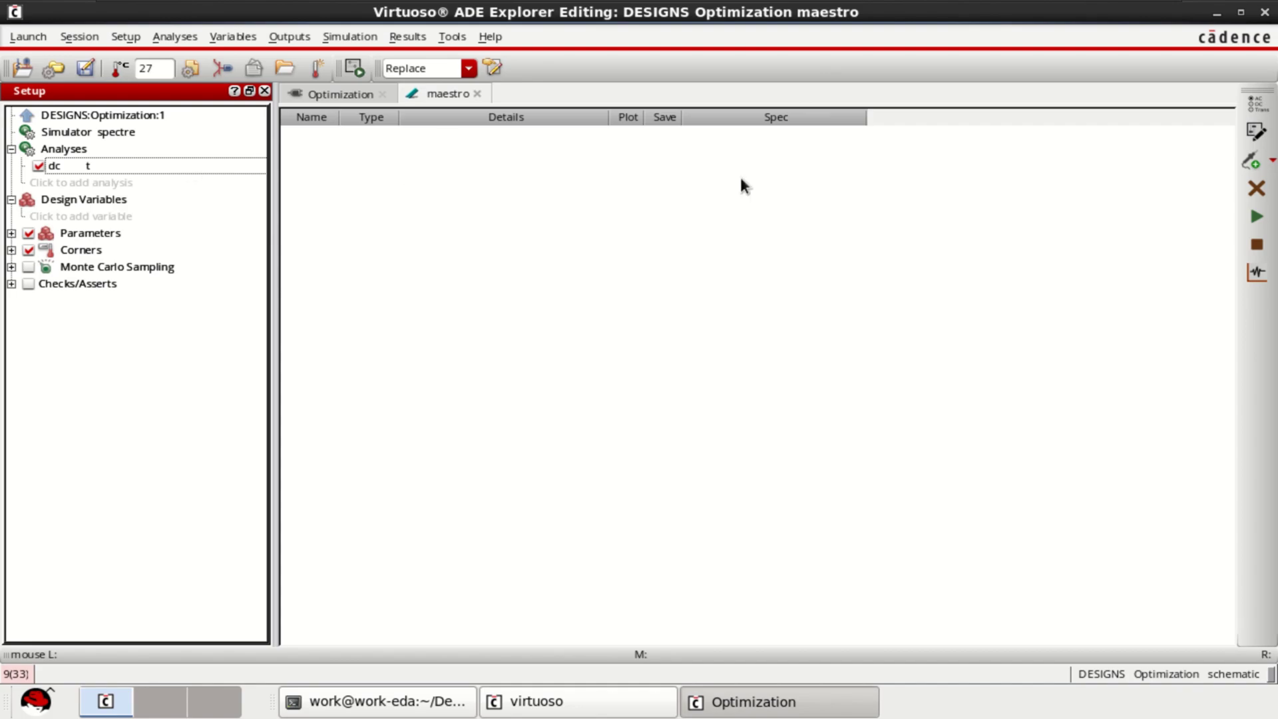
Add an Expression output row and start editing its details cell.
left_click(1272, 161)
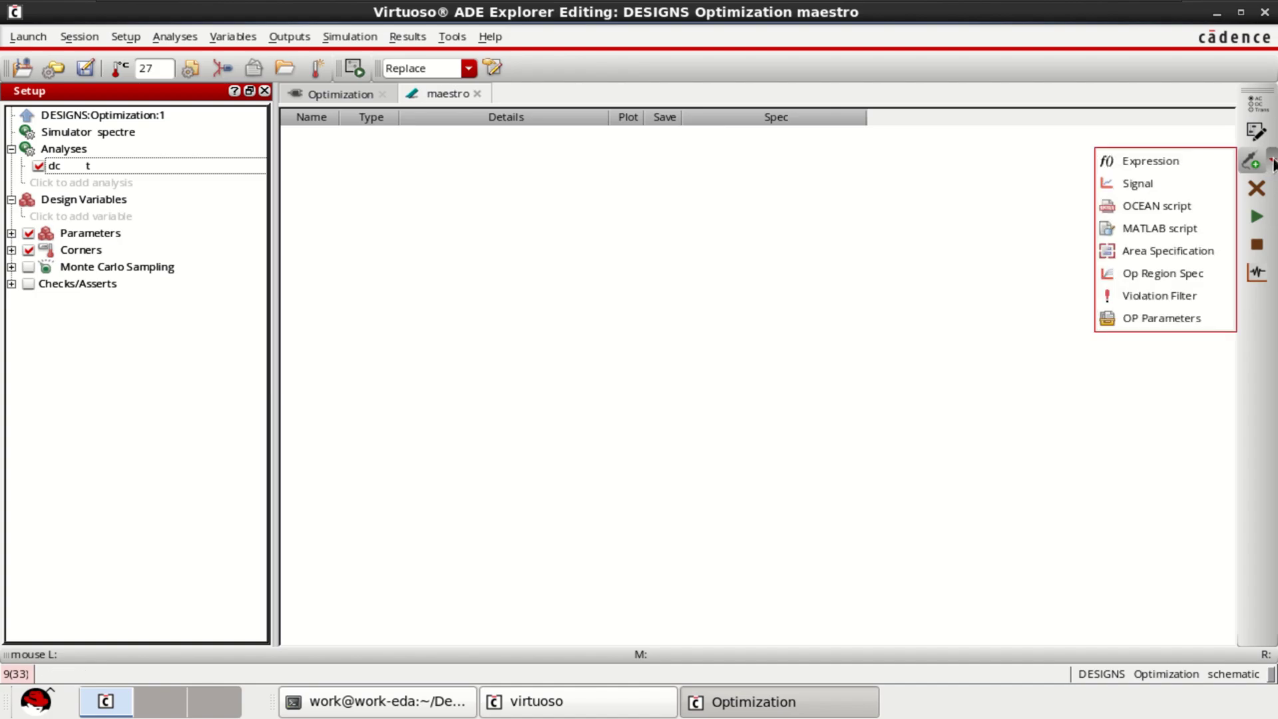
left_click(984, 176)
left_click(293, 37)
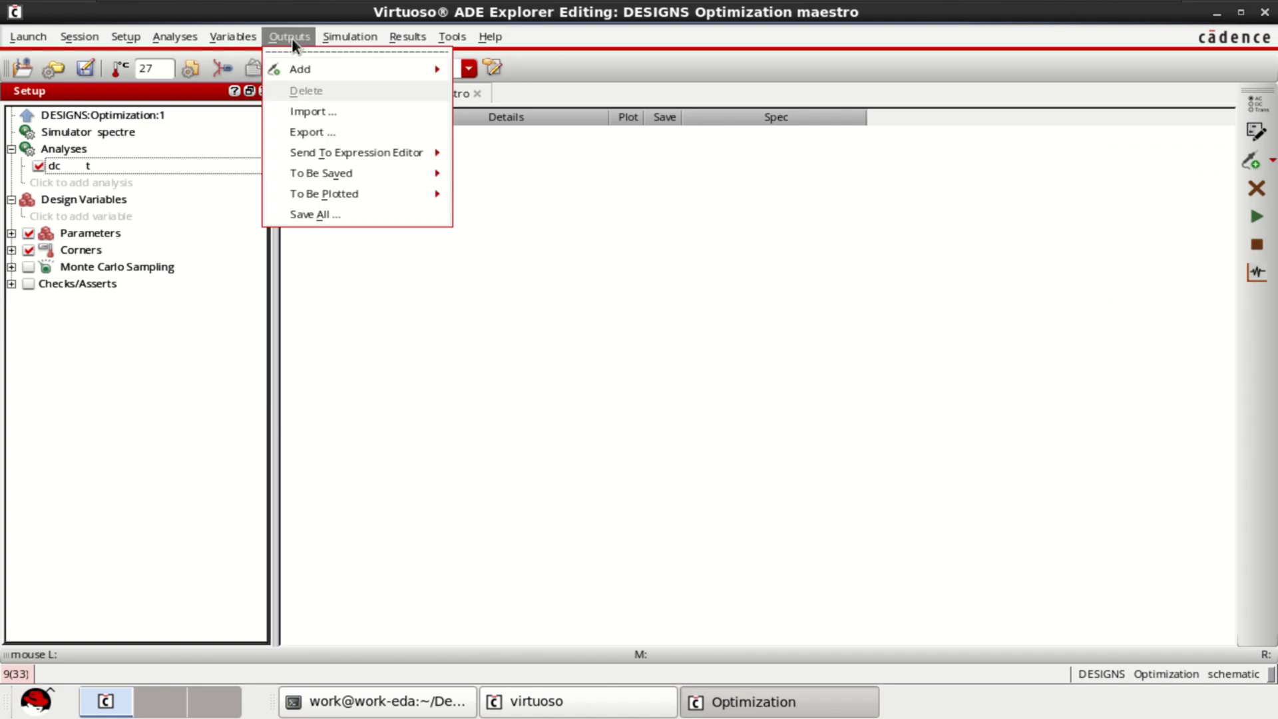
mouse_move(301, 67)
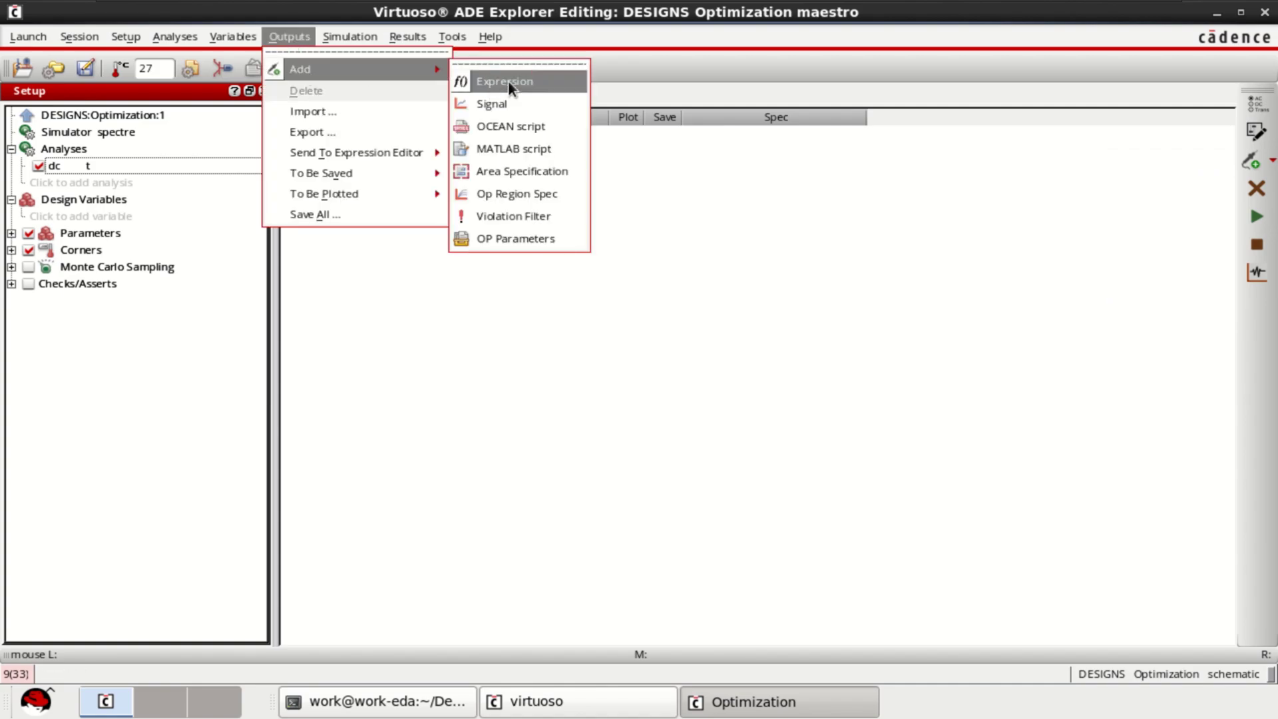
left_click(991, 206)
left_click(1271, 163)
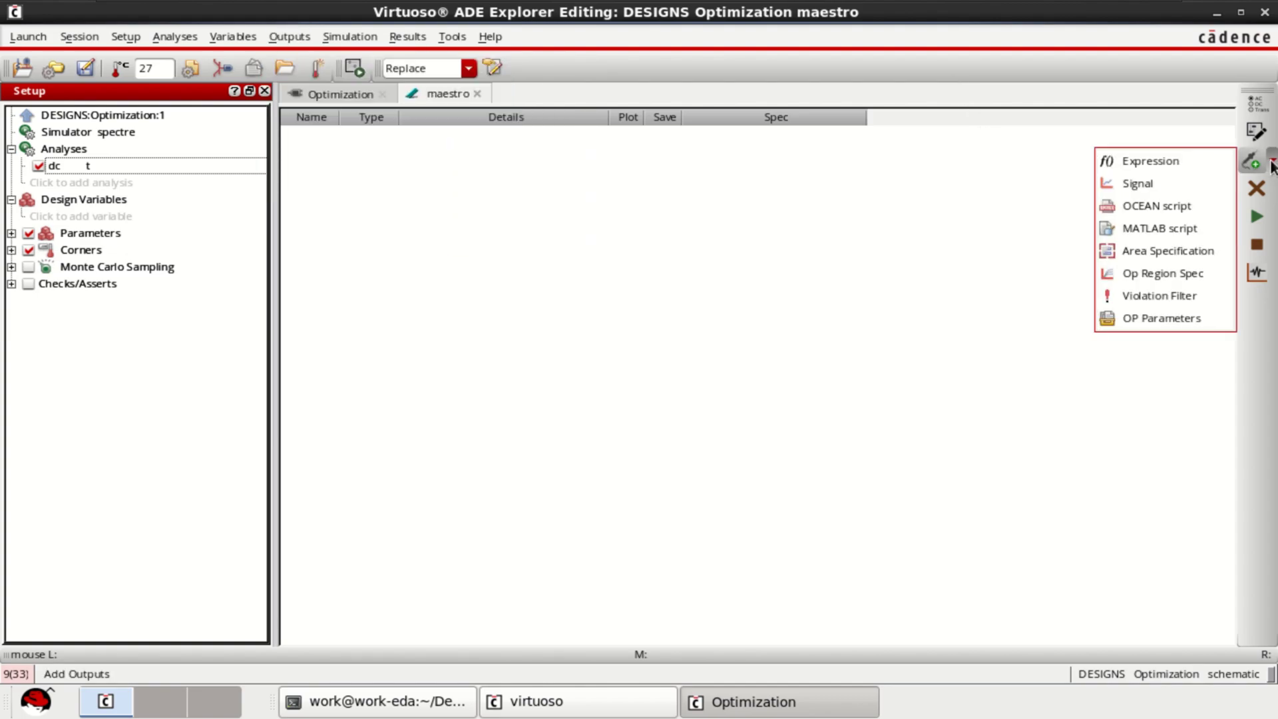
left_click(1171, 161)
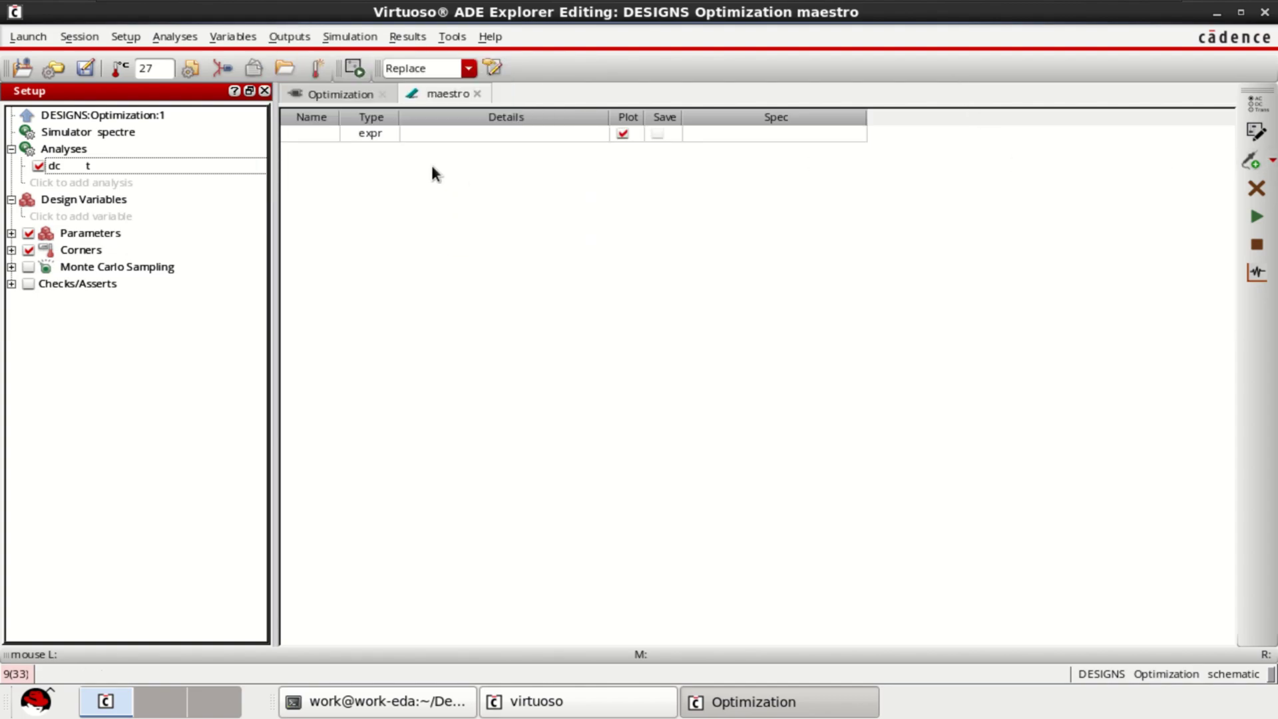
left_click(489, 138)
left_click(543, 139)
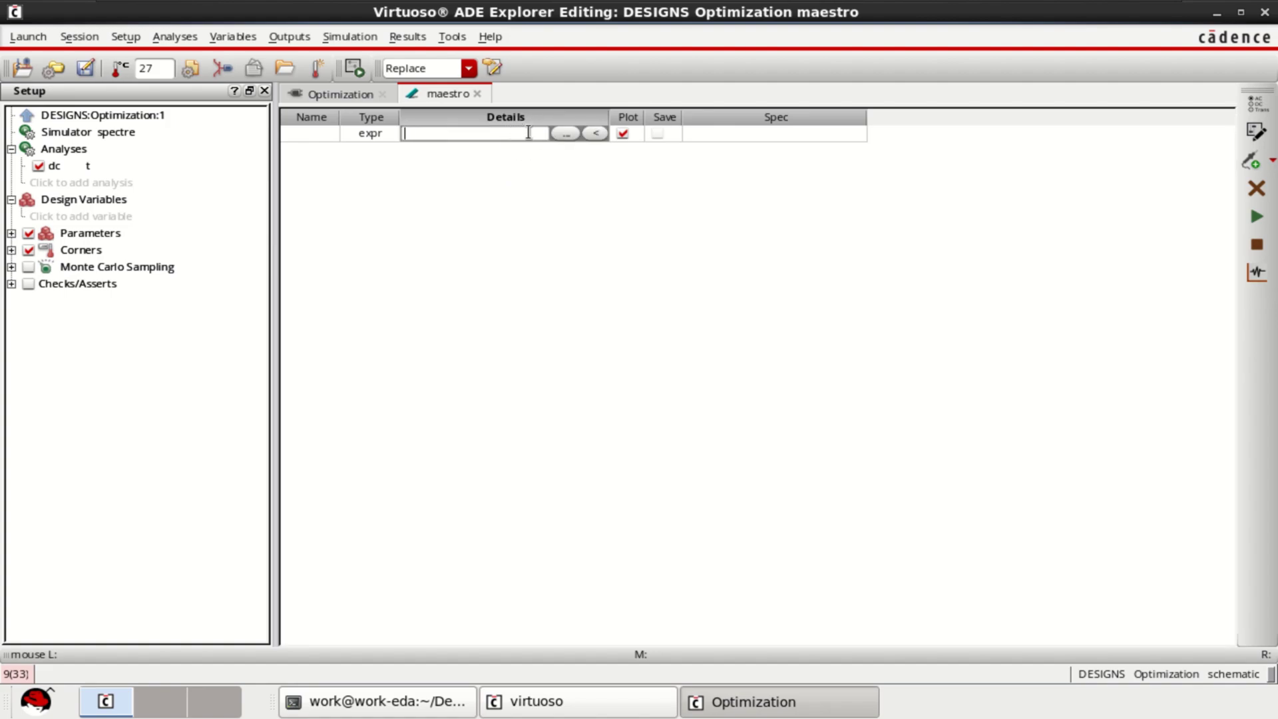
Build VDC("/net13") in a cleared calculator by picking net13 in the schematic.
left_click(563, 134)
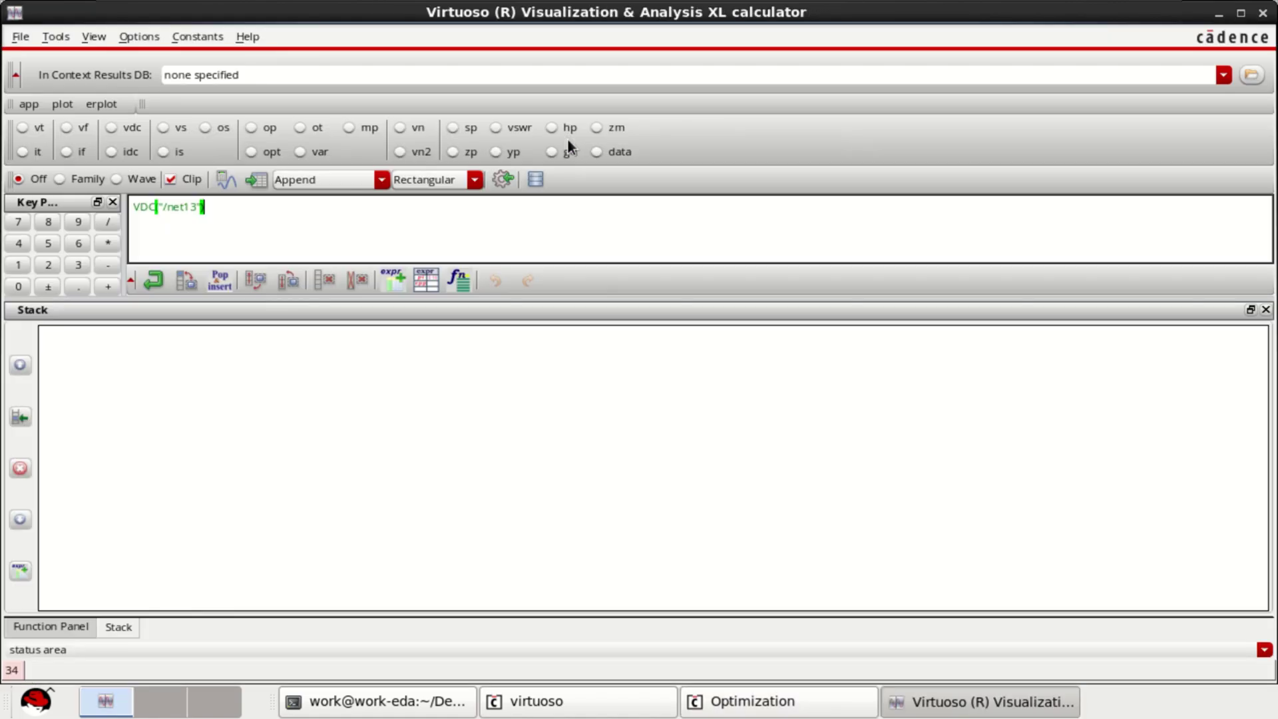
left_click(328, 280)
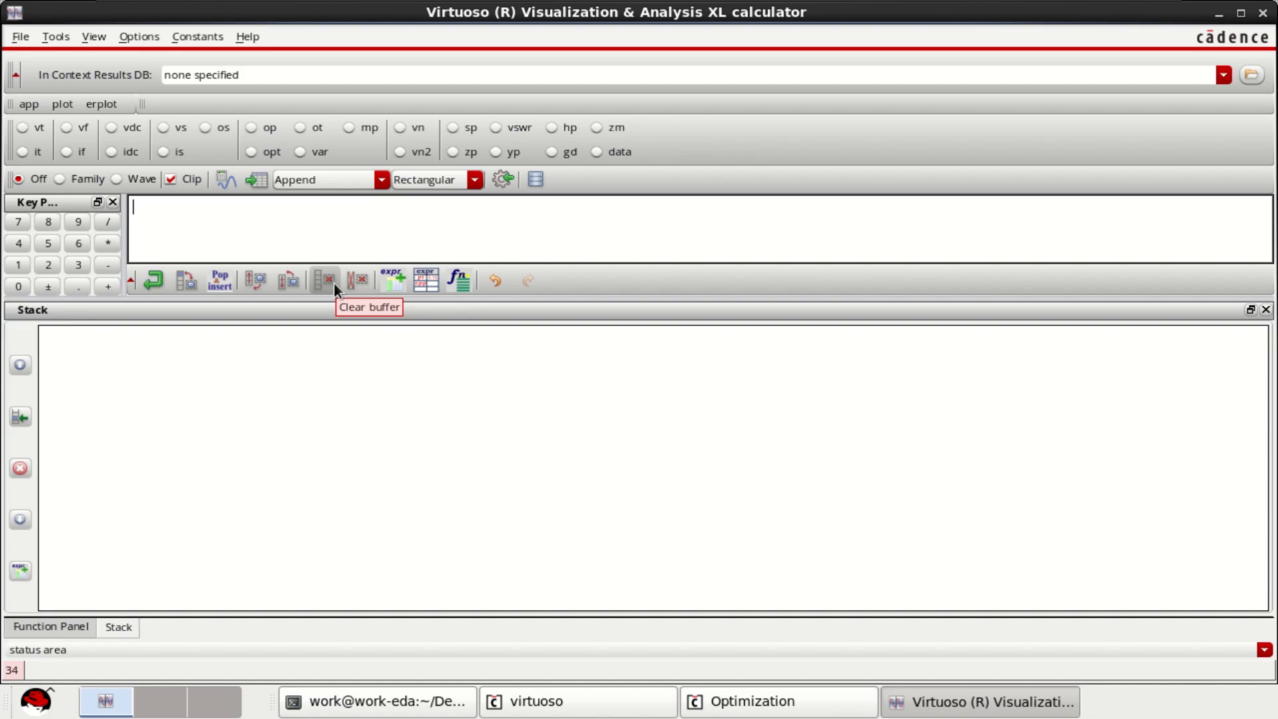
left_click(114, 128)
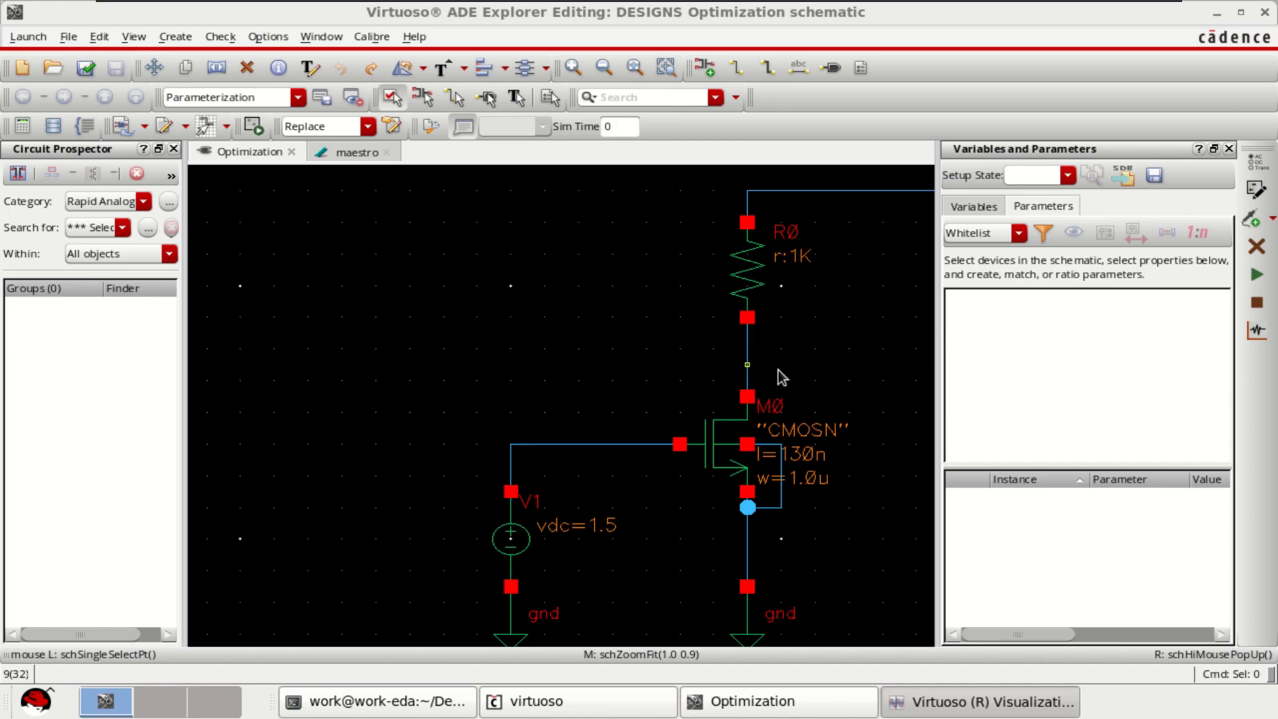
scroll(778, 367, "up", 4)
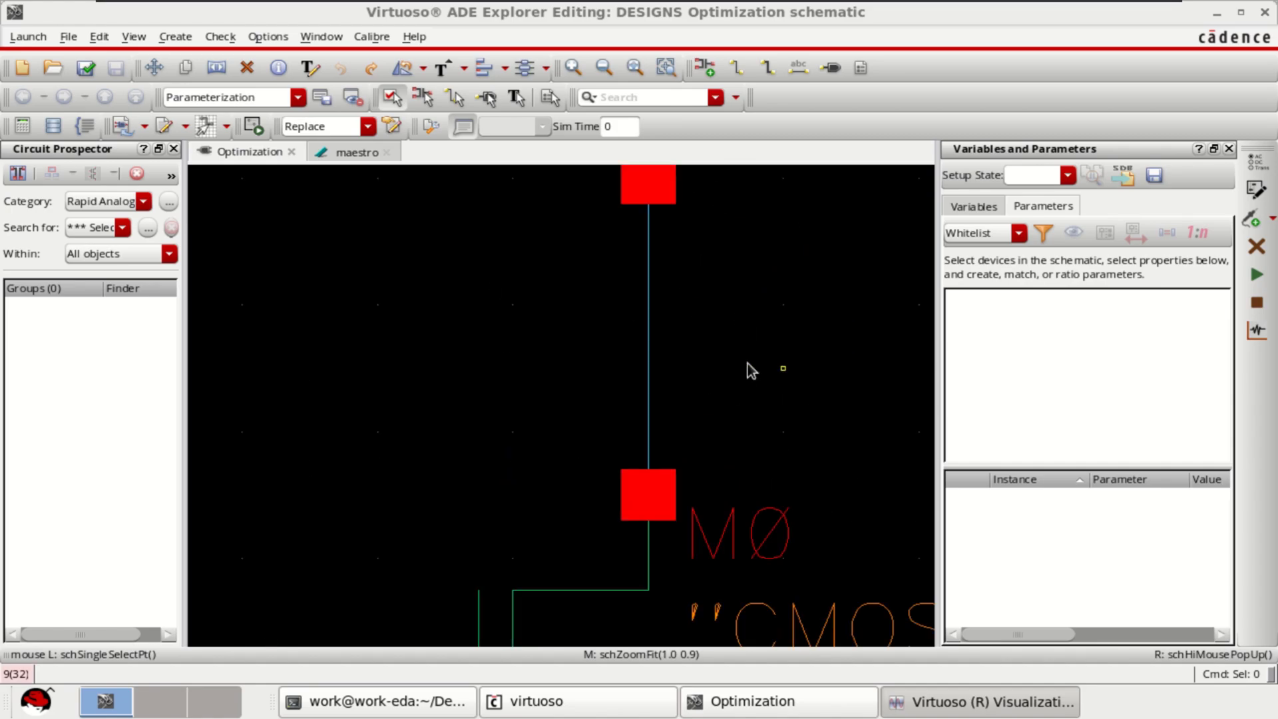
left_click(648, 309)
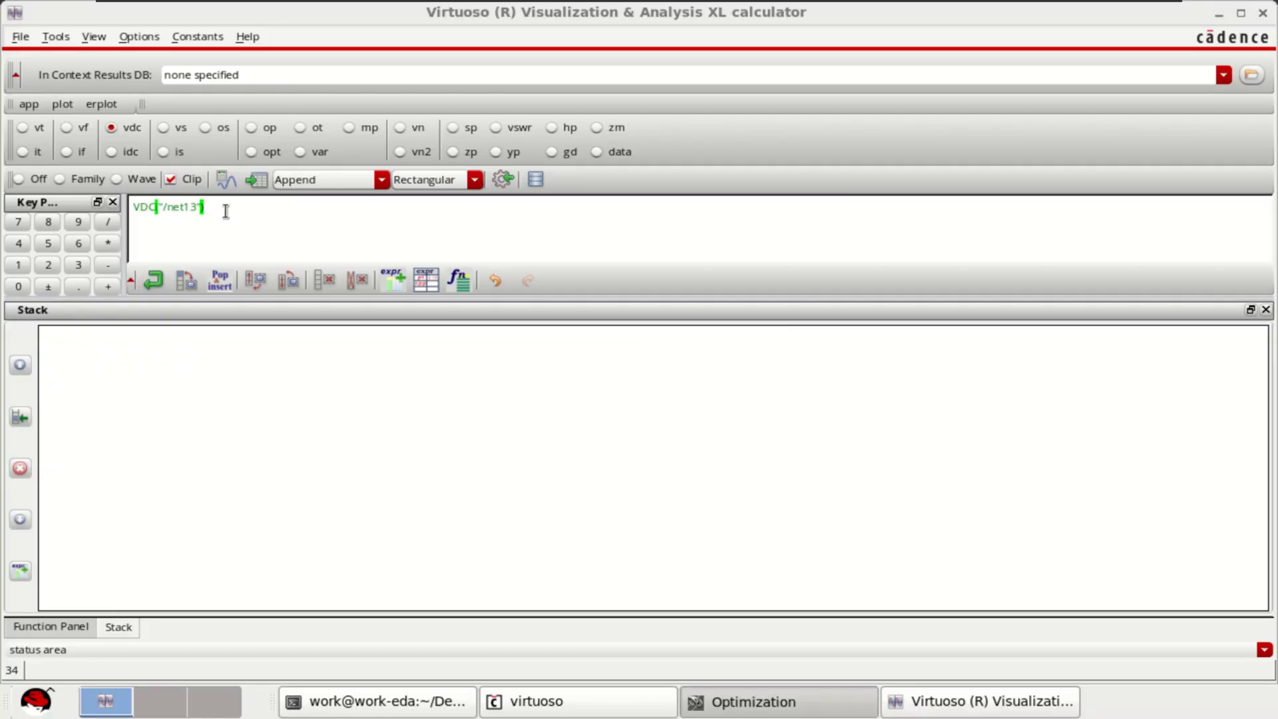
left_click(1219, 12)
left_click(354, 154)
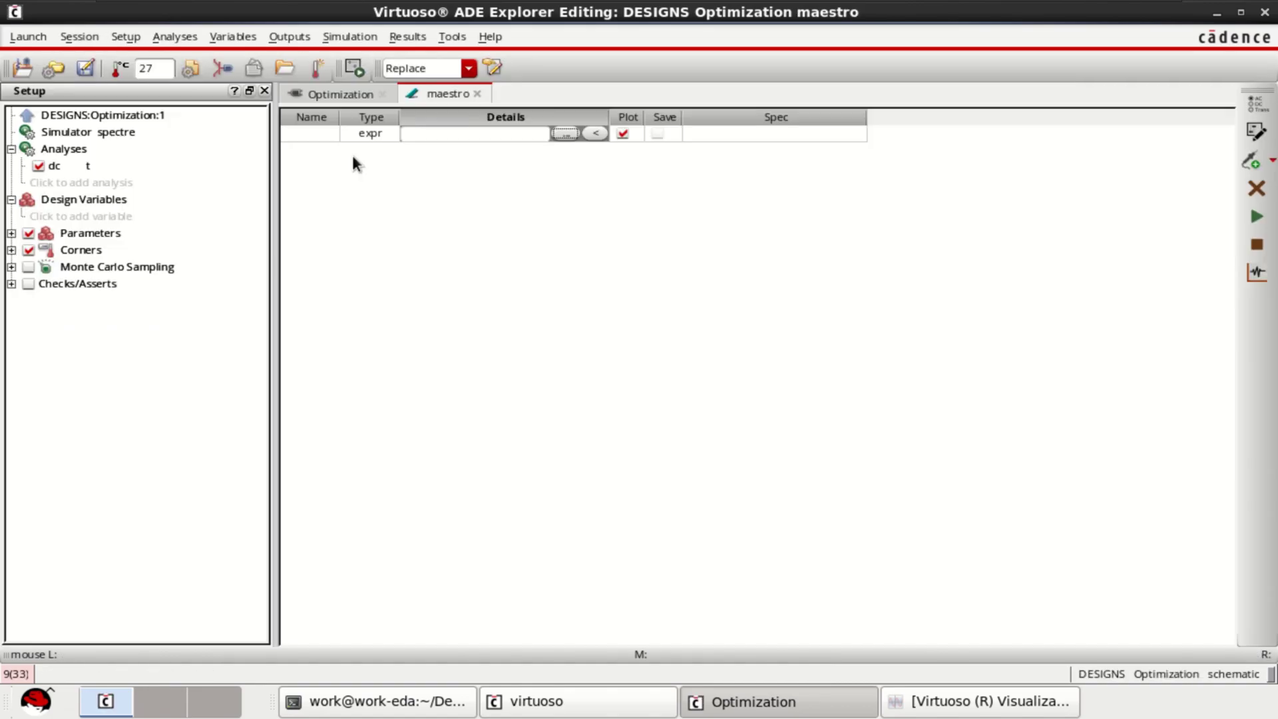
Fill the output with VDC("/net13") and name it Vout.
left_click(593, 134)
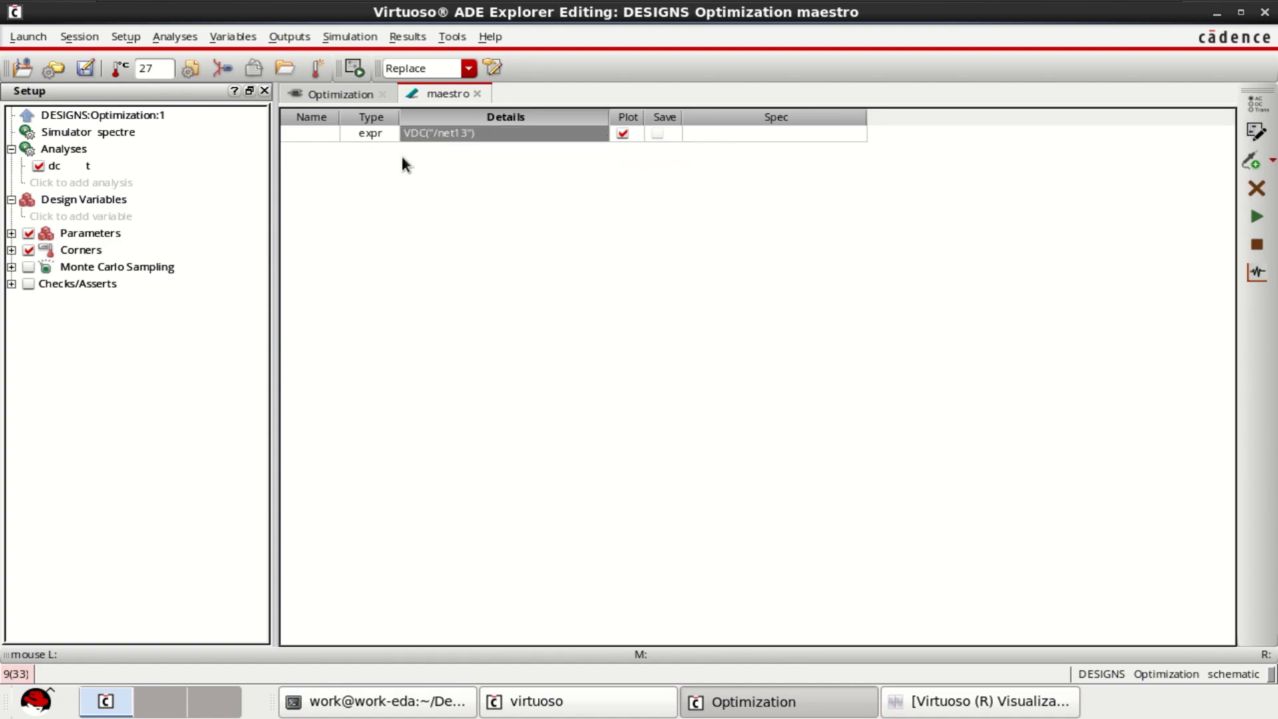
left_click(316, 135)
left_click(311, 134)
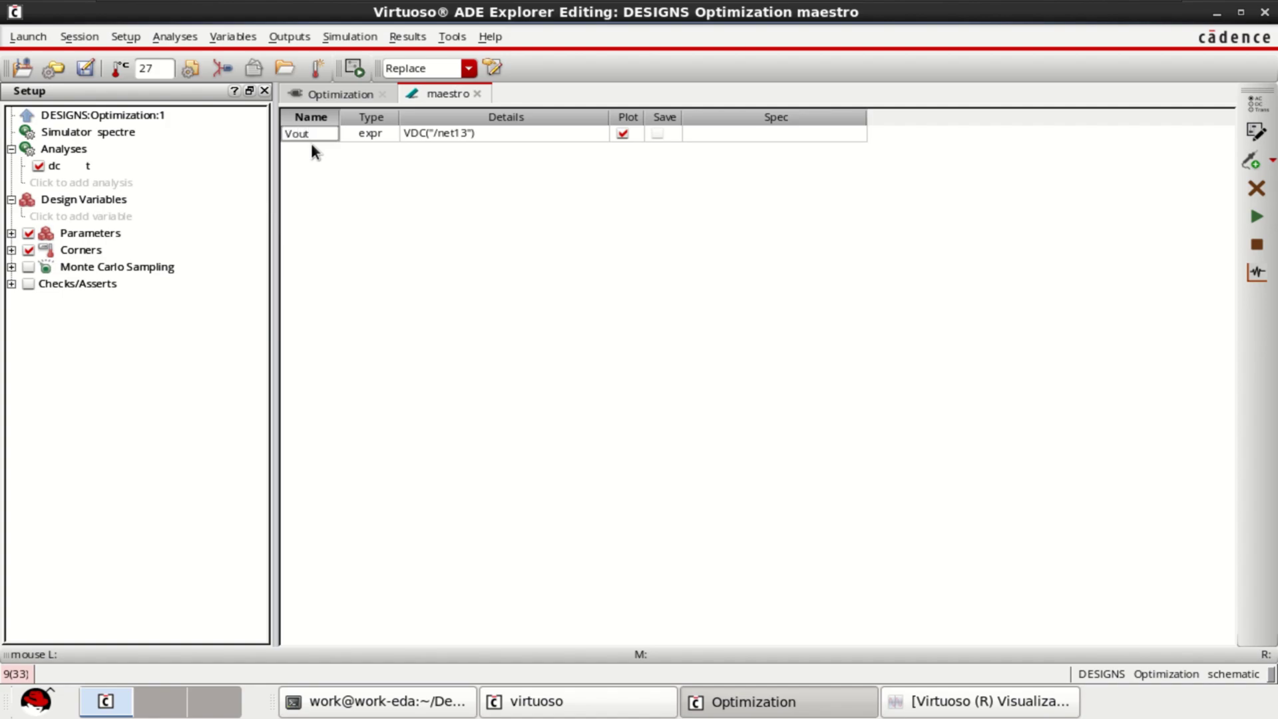
left_click(470, 237)
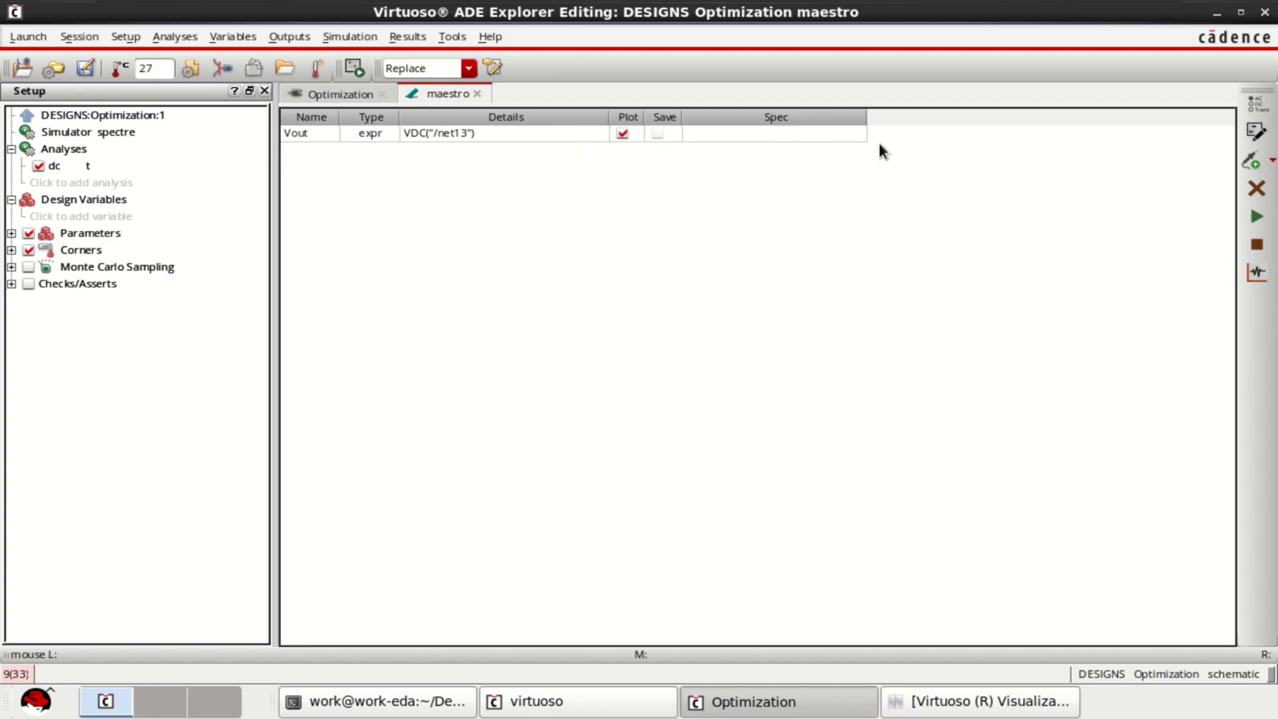
Widen the Spec column and choose a range spec type for Vout.
double_click(764, 137)
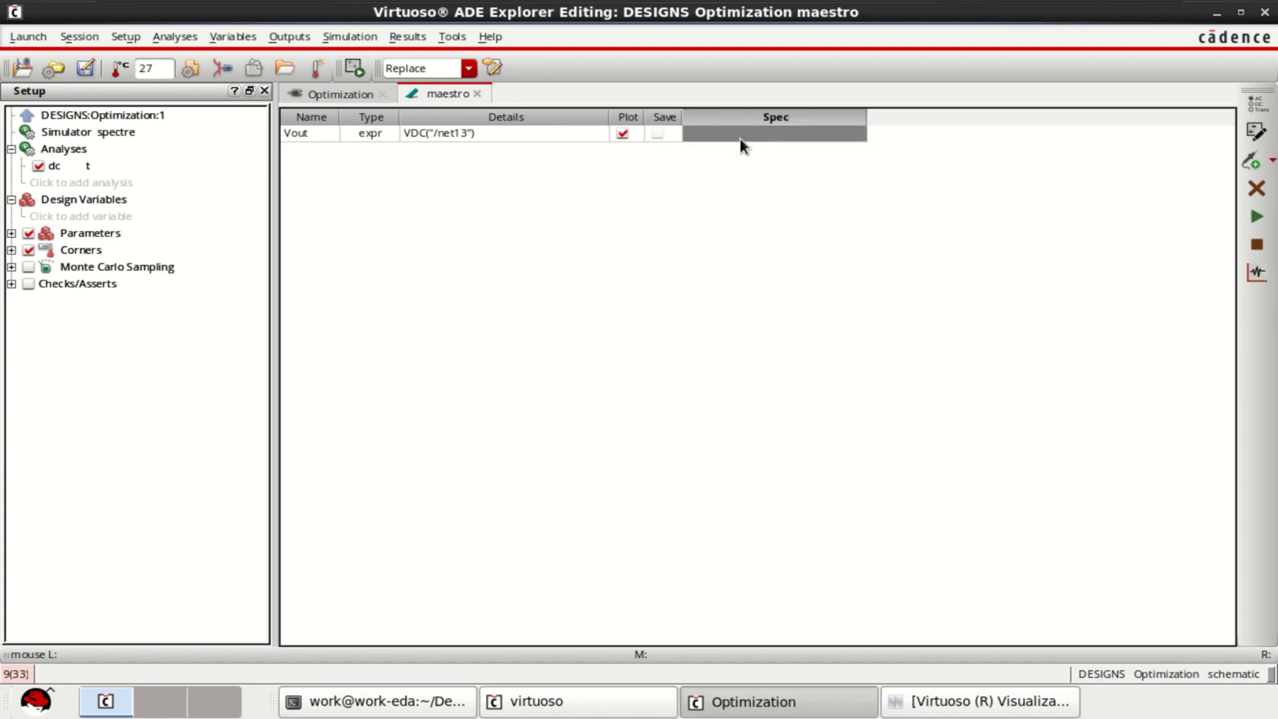
left_click(885, 125)
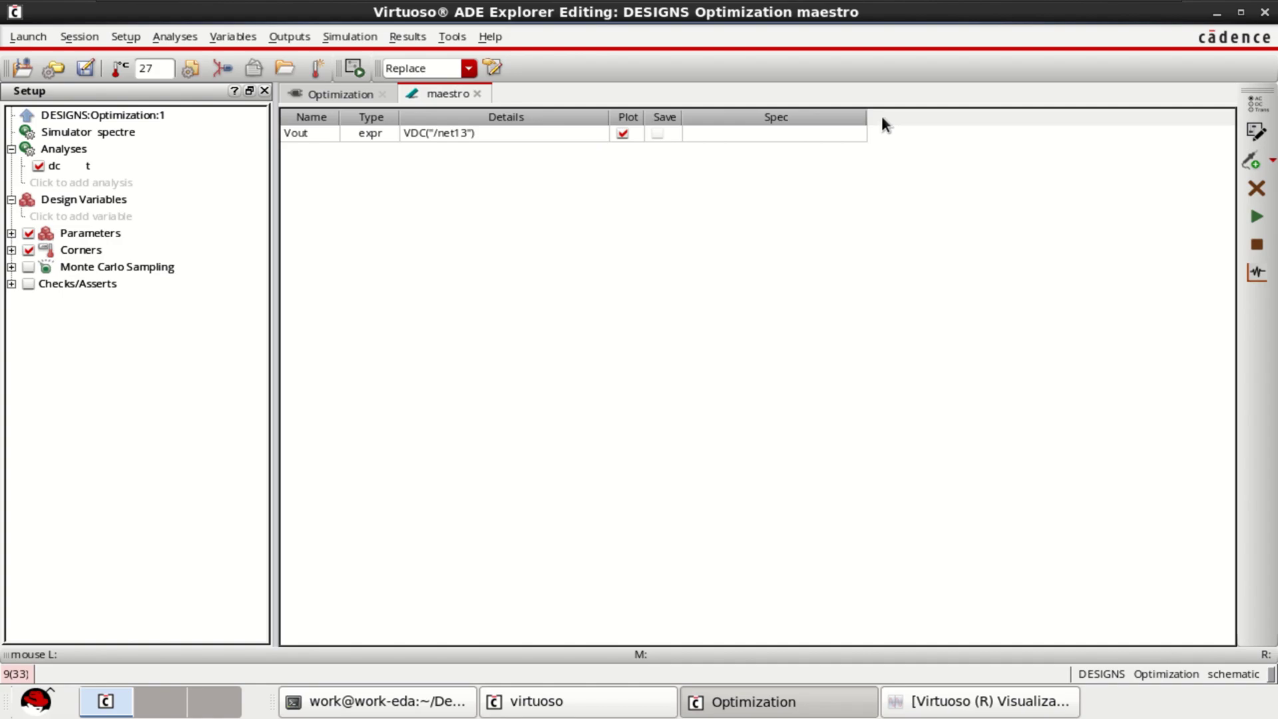
left_click_drag(867, 116, 983, 110)
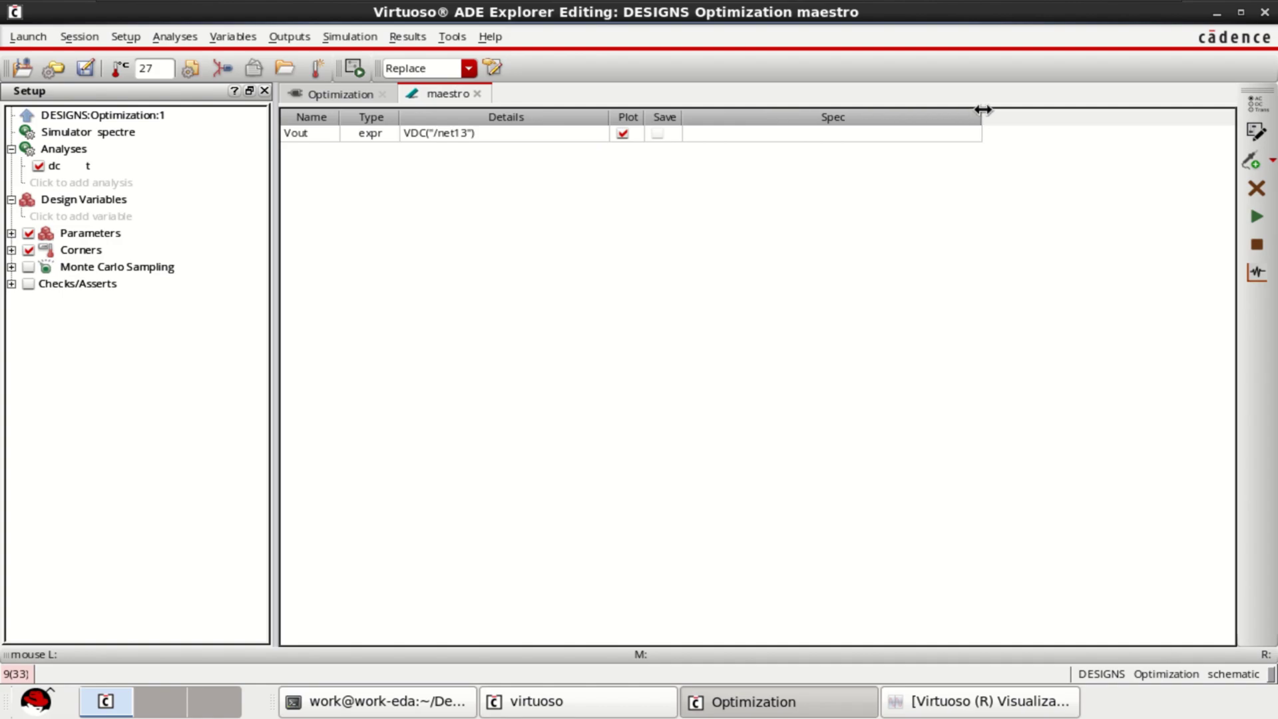
double_click(757, 136)
left_click(753, 133)
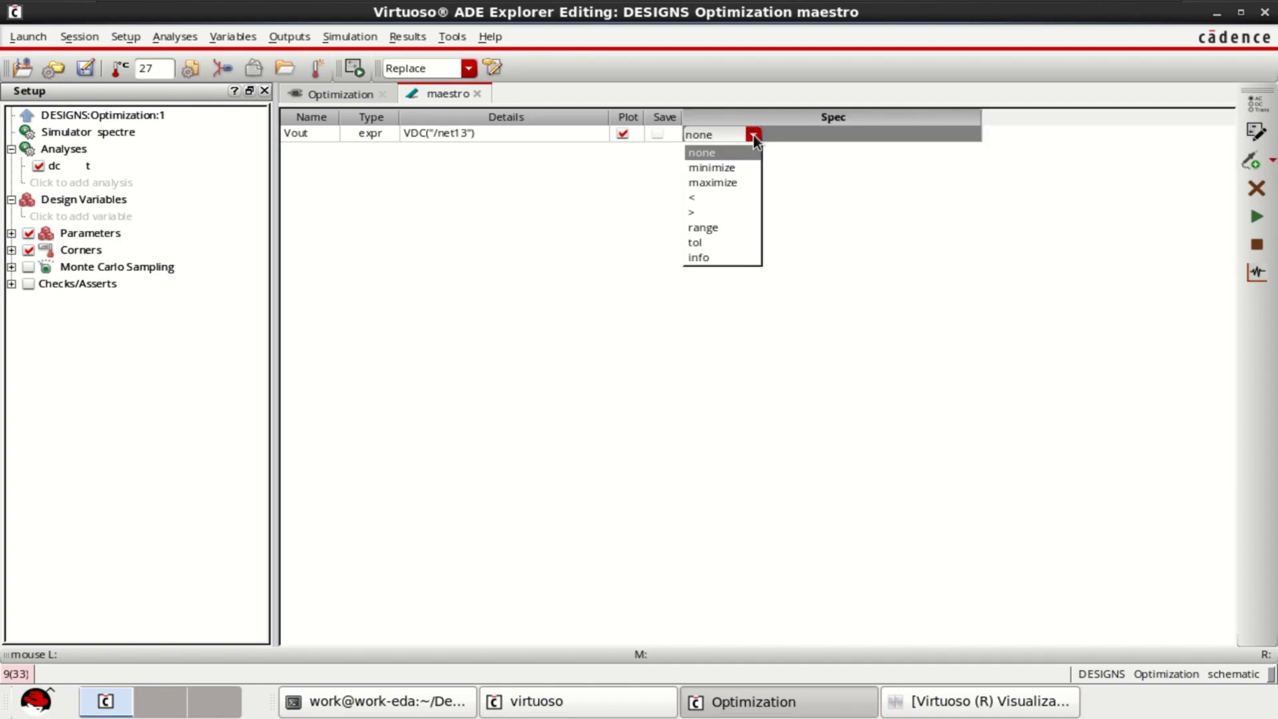
left_click(734, 225)
left_click(859, 186)
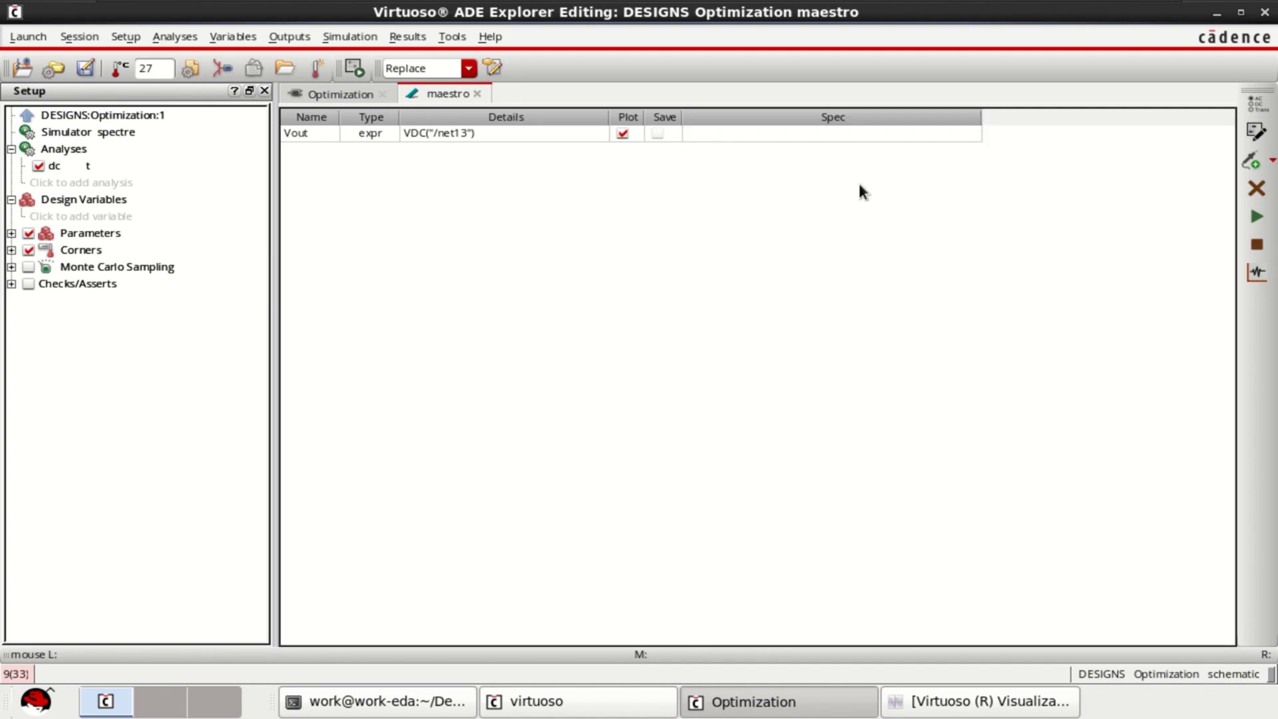
Enter the Vout range bounds 0.65 and 0.75 and confirm.
left_click(716, 136)
left_click(716, 136)
left_click(752, 133)
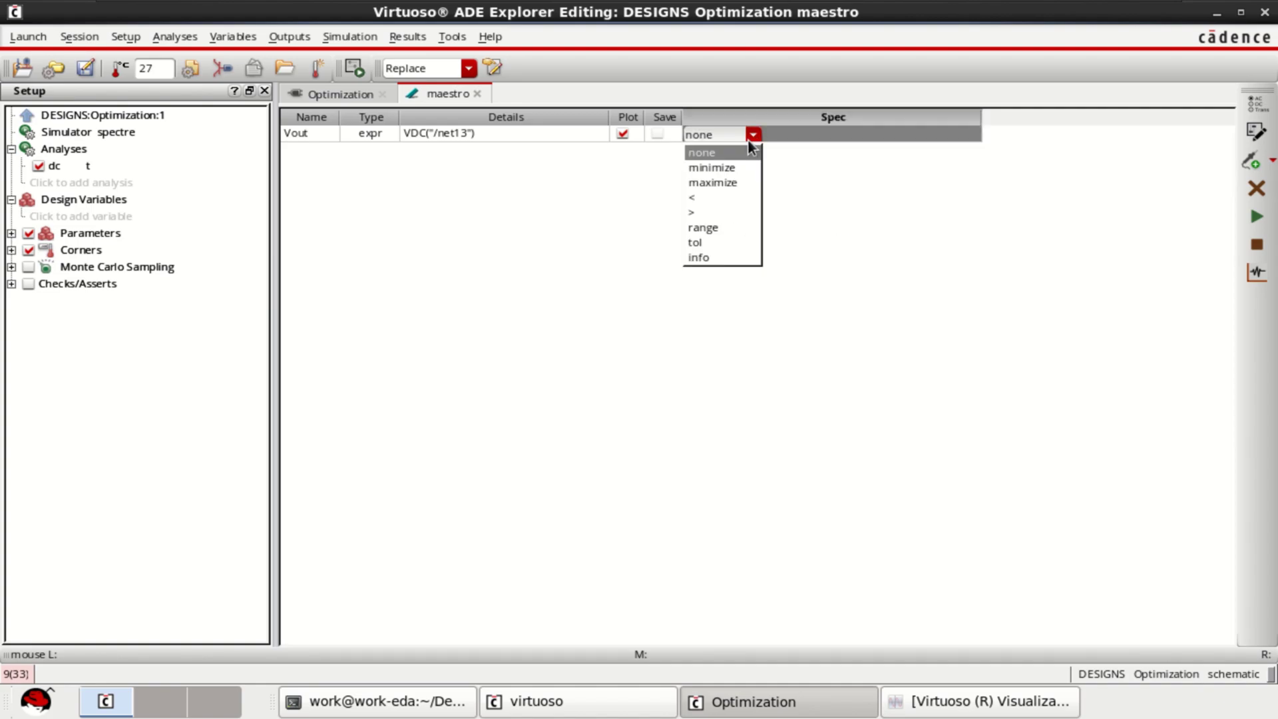
left_click(717, 226)
left_click(805, 137)
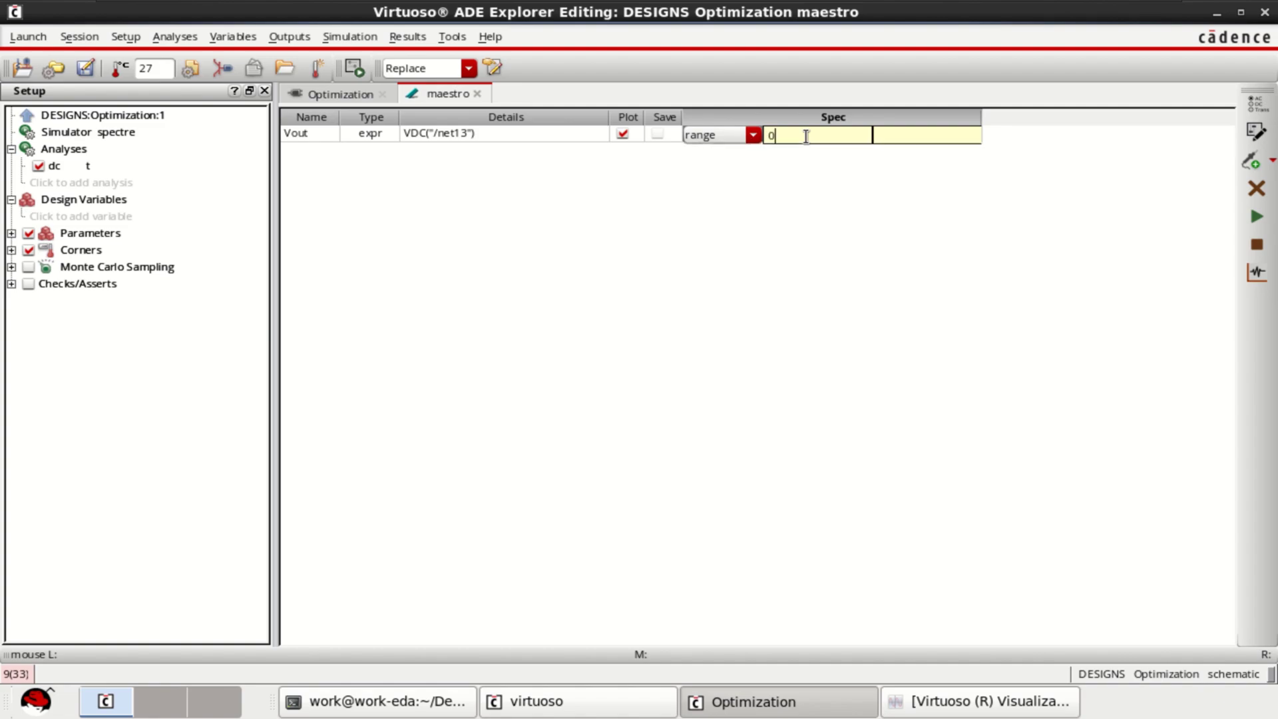
type("0.65")
left_click(915, 140)
type("0.75")
left_click(788, 249)
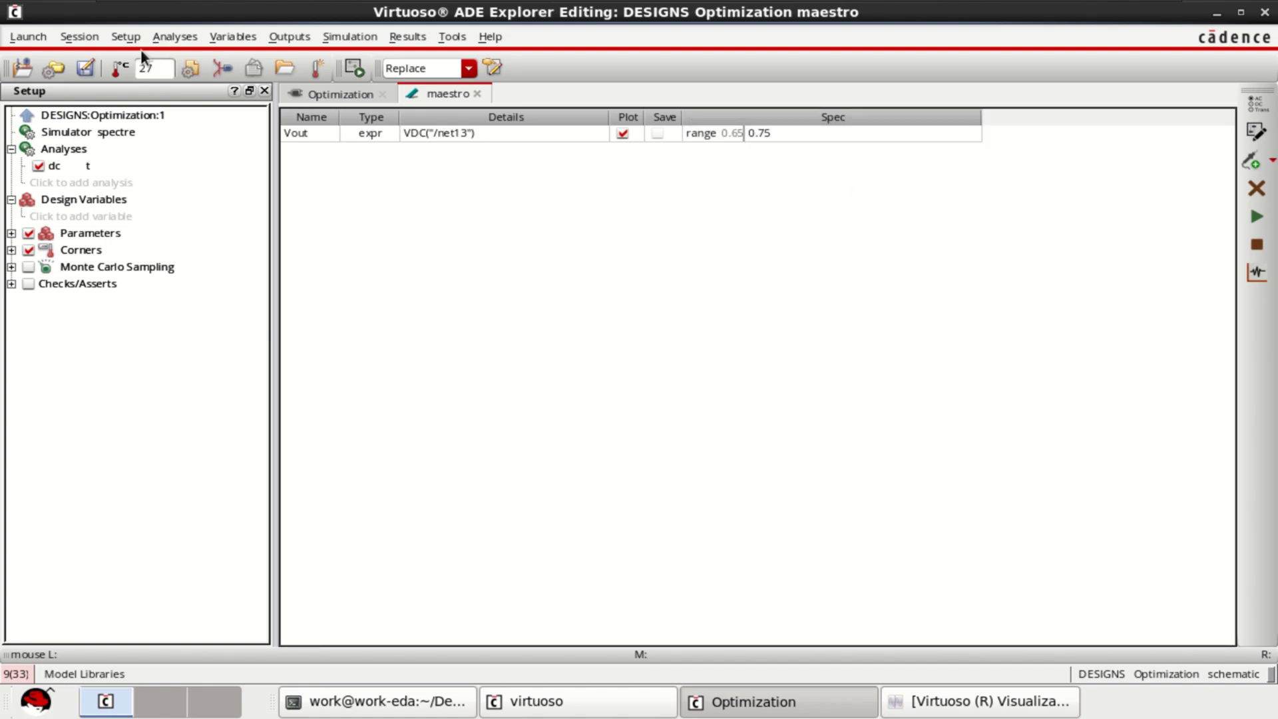
Add MODELS/ibm130nm.sp as a global model file in Model Libraries.
left_click(124, 38)
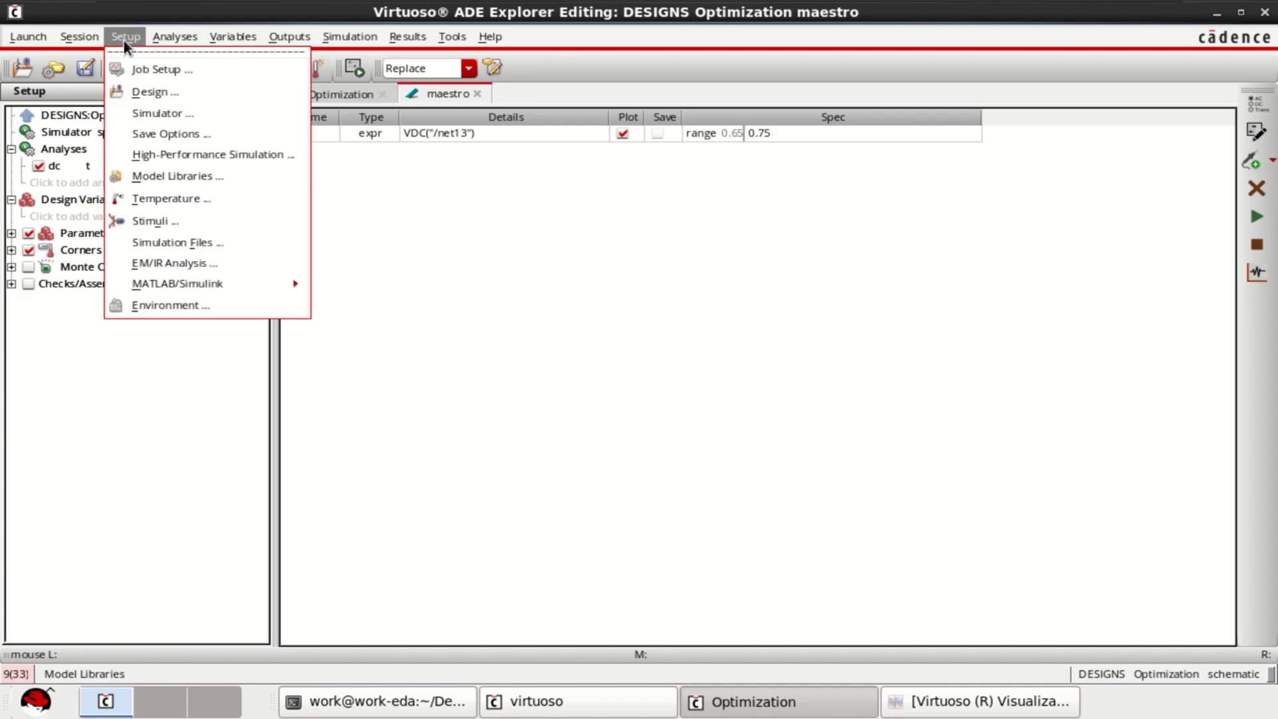
left_click(197, 176)
left_click(690, 121)
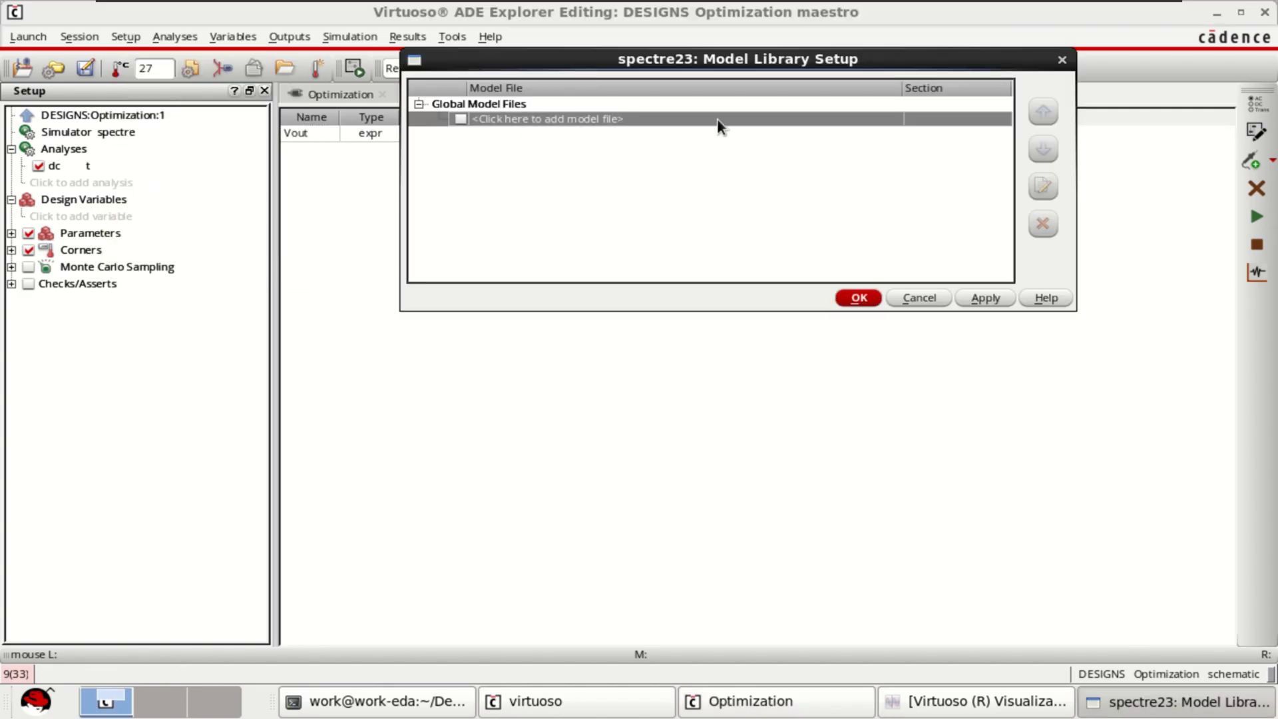
left_click(880, 120)
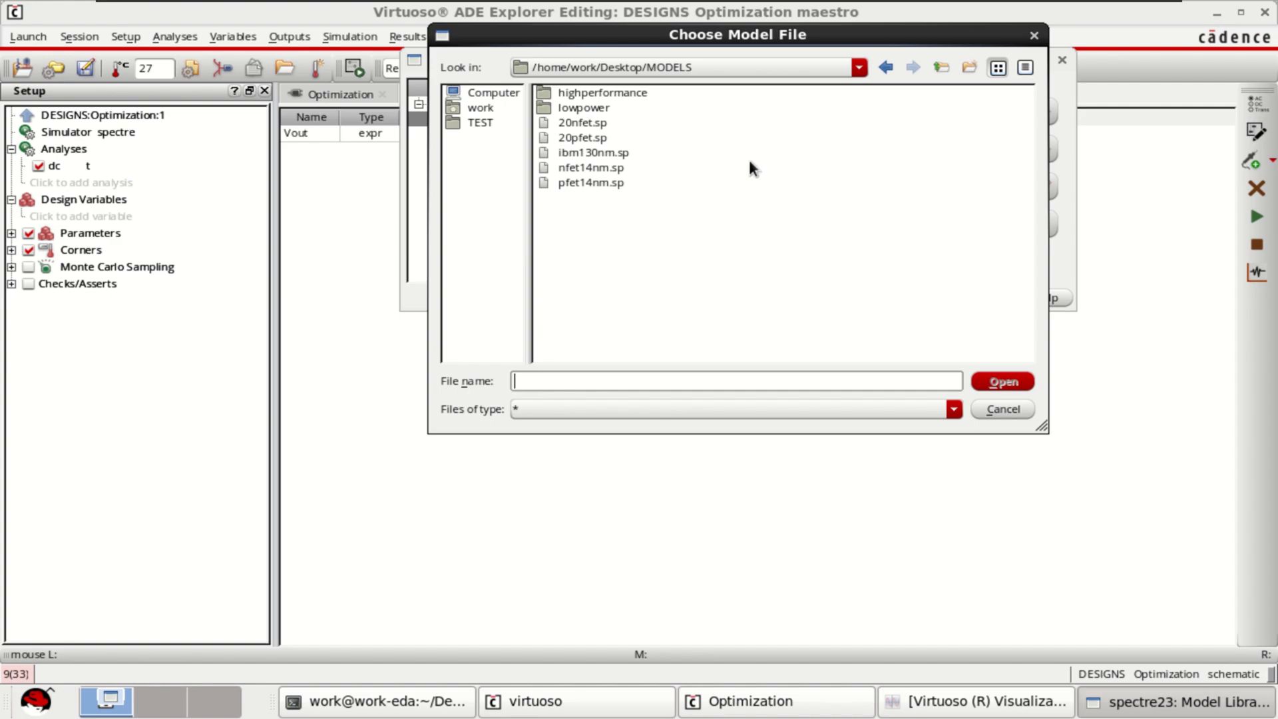
left_click(605, 155)
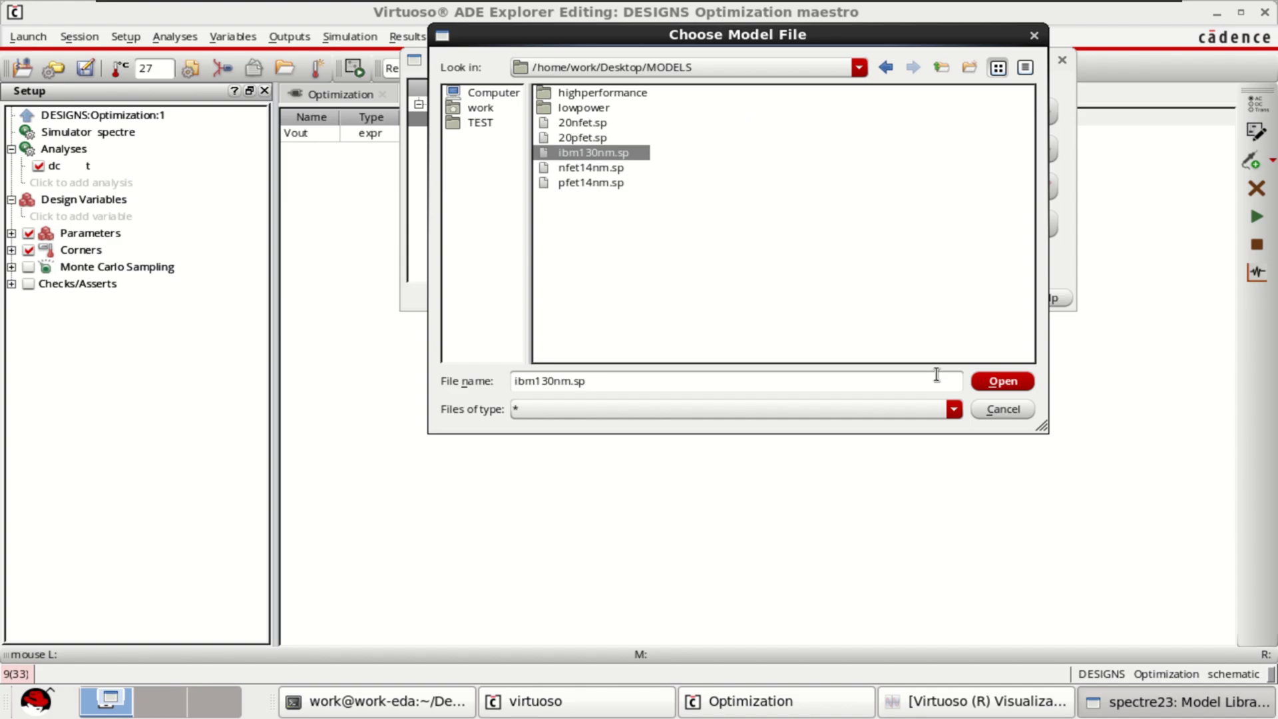
left_click(1013, 383)
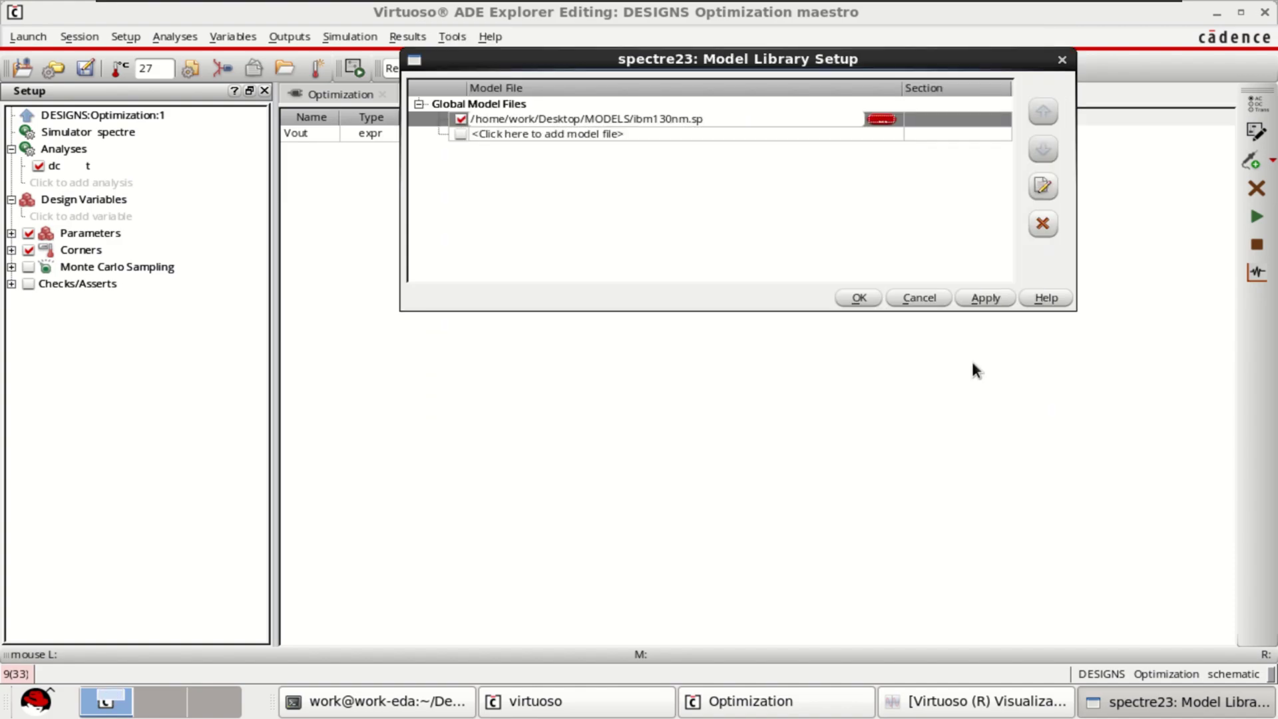
left_click(858, 298)
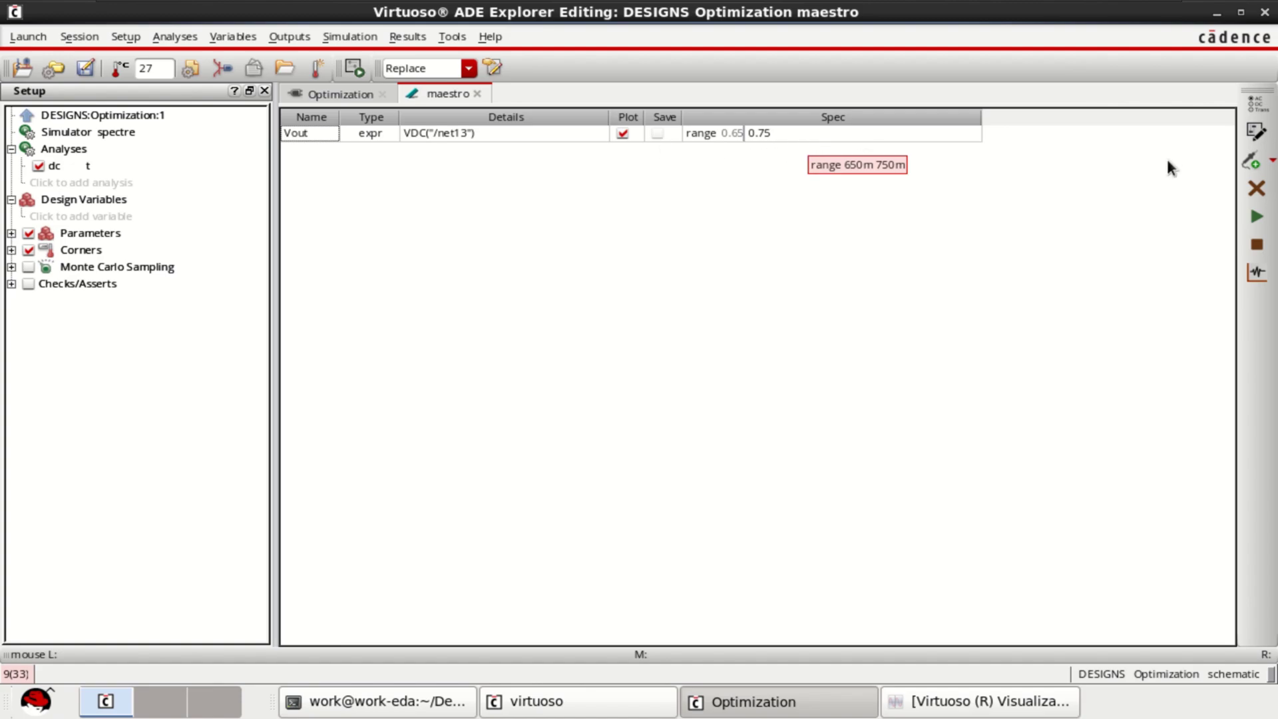
Run the DC simulation and hide the Spectre log to see Vout's value.
left_click(1256, 216)
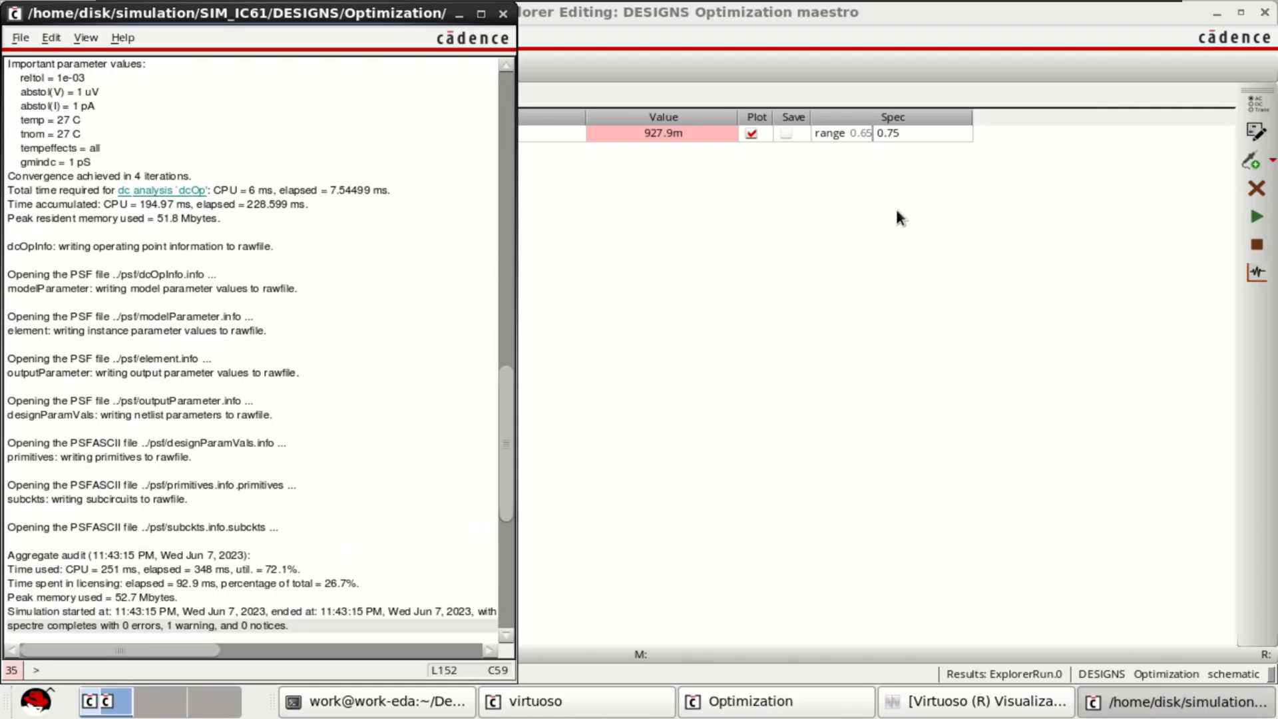
left_click(458, 14)
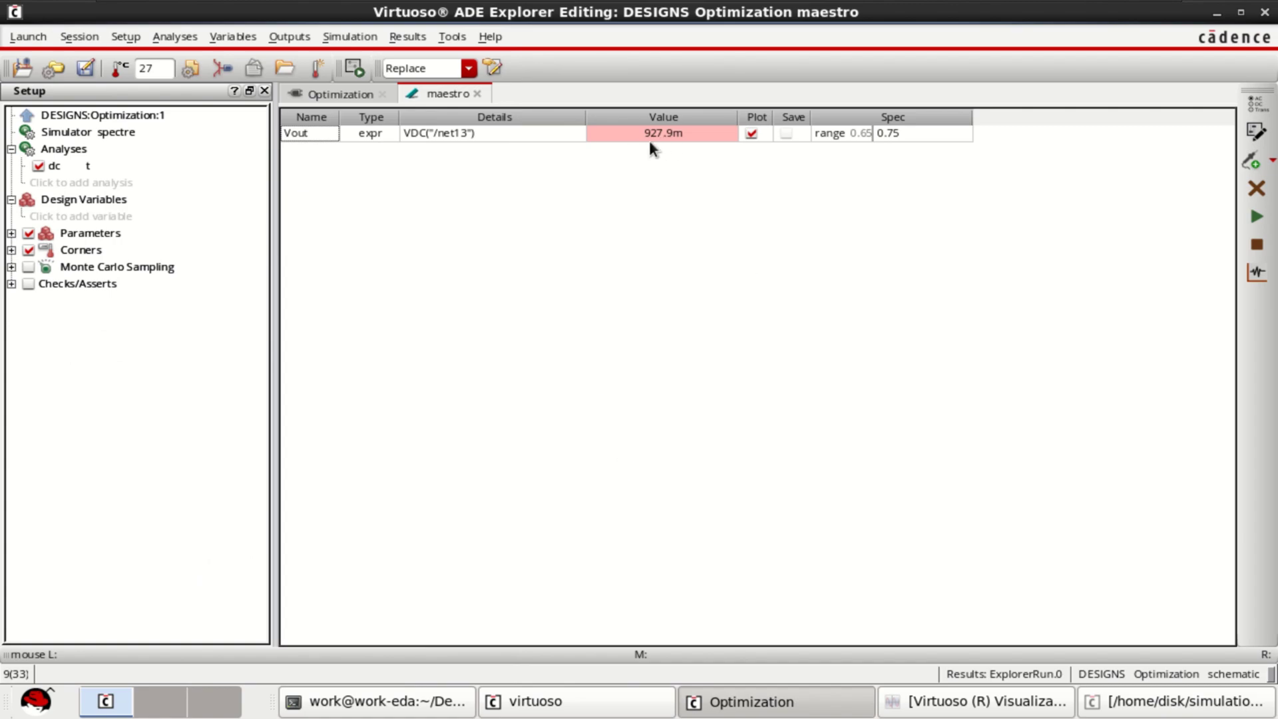
mouse_move(657, 141)
Run the simulation from ADE Assembler and put away the log window.
mouse_move(28, 121)
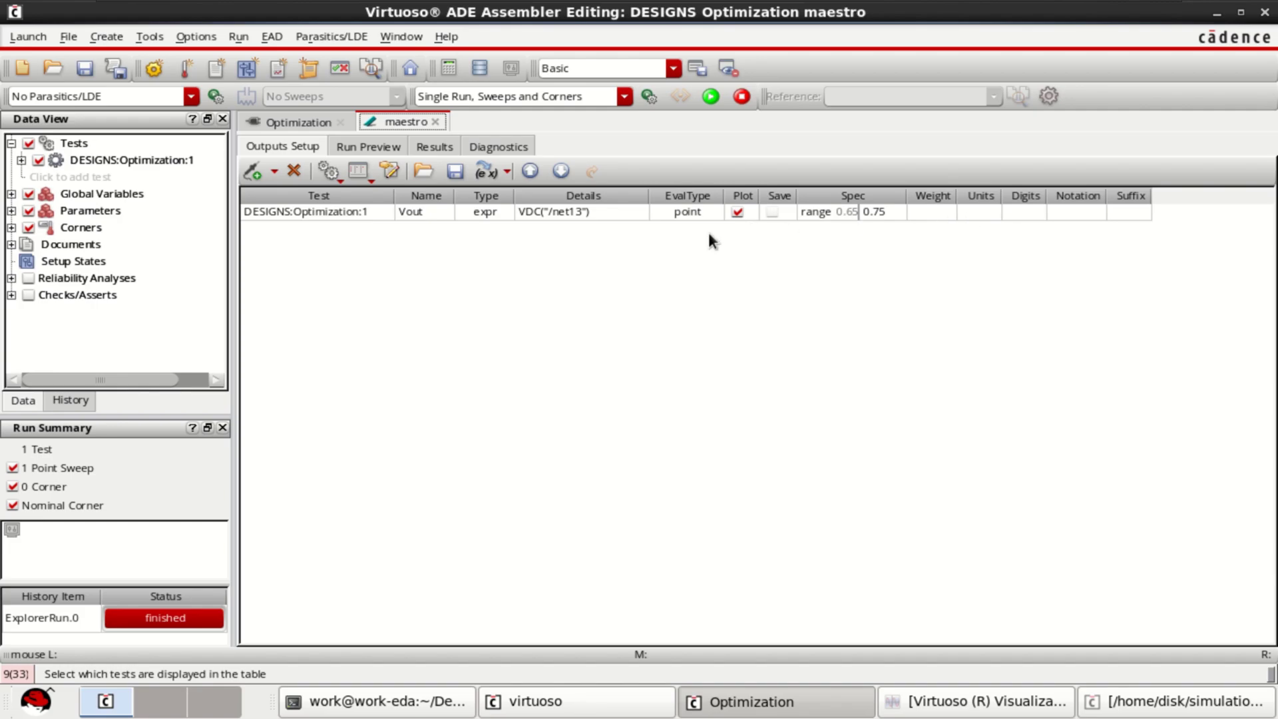
left_click(711, 97)
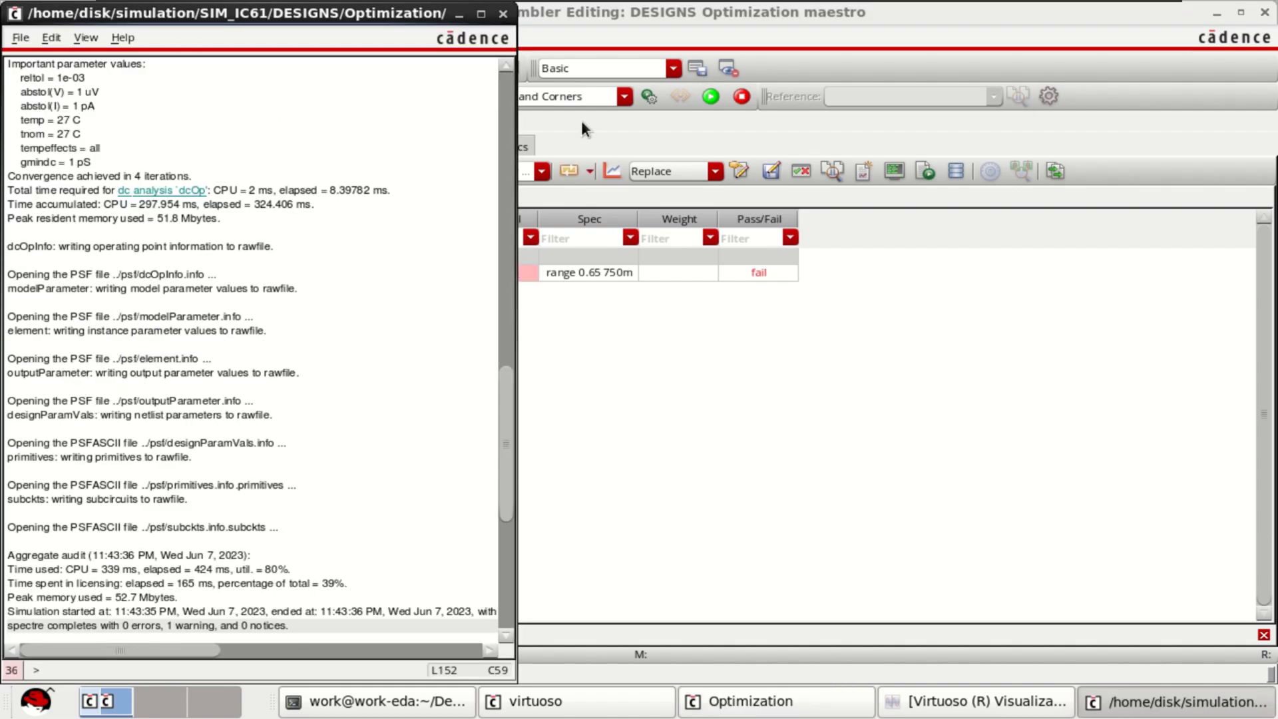
left_click(456, 14)
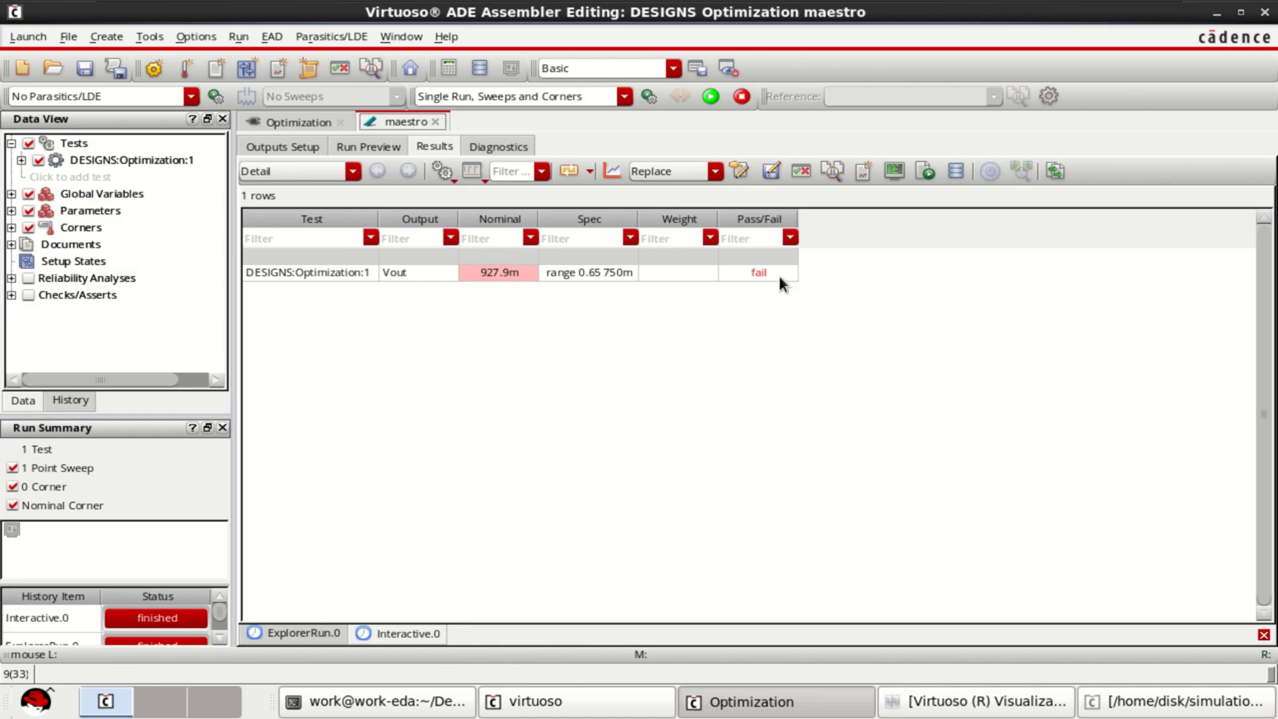
left_click(28, 37)
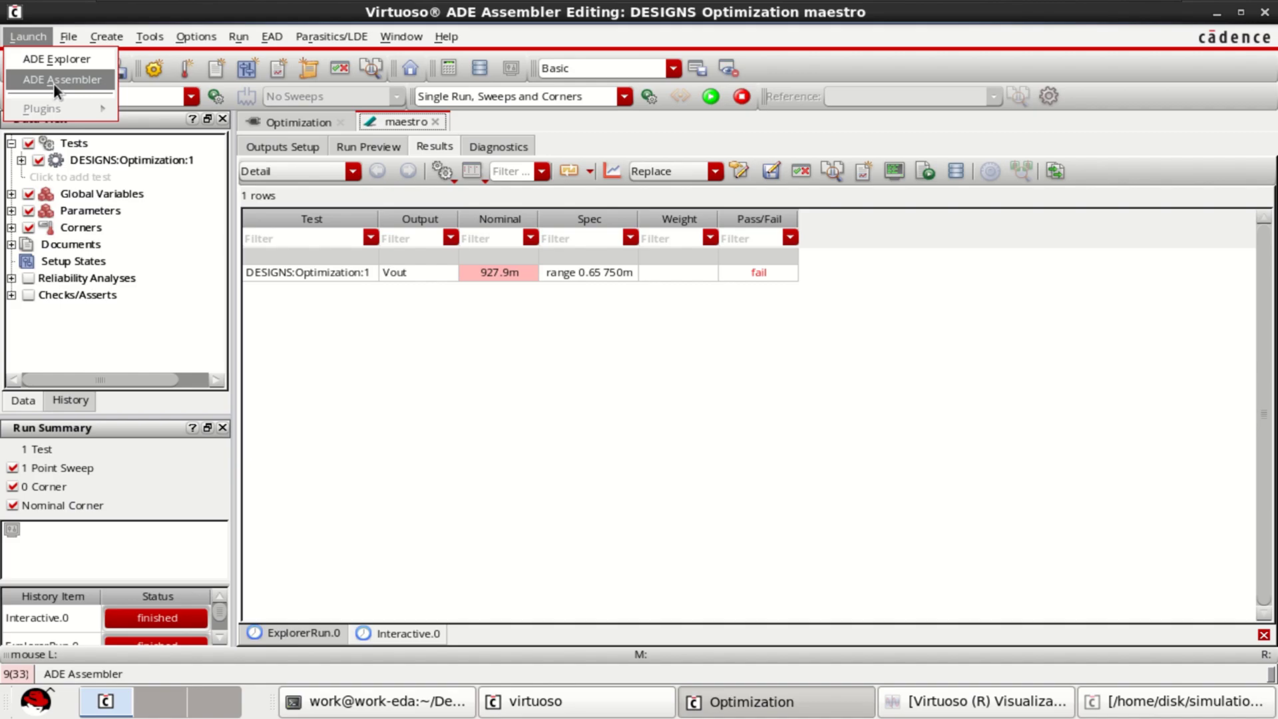
left_click(565, 385)
Show the Results with Vout at 927.9m failing, then expand Parameters.
mouse_move(57, 167)
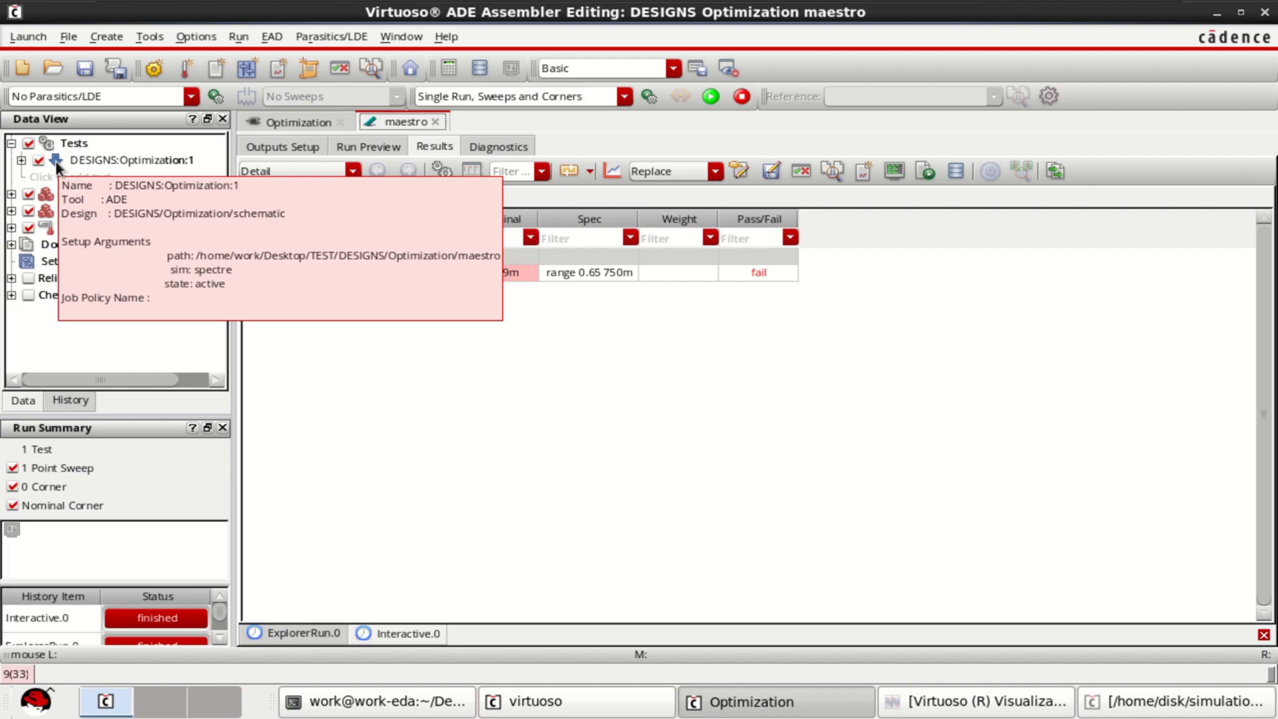
double_click(57, 165)
left_click(27, 115)
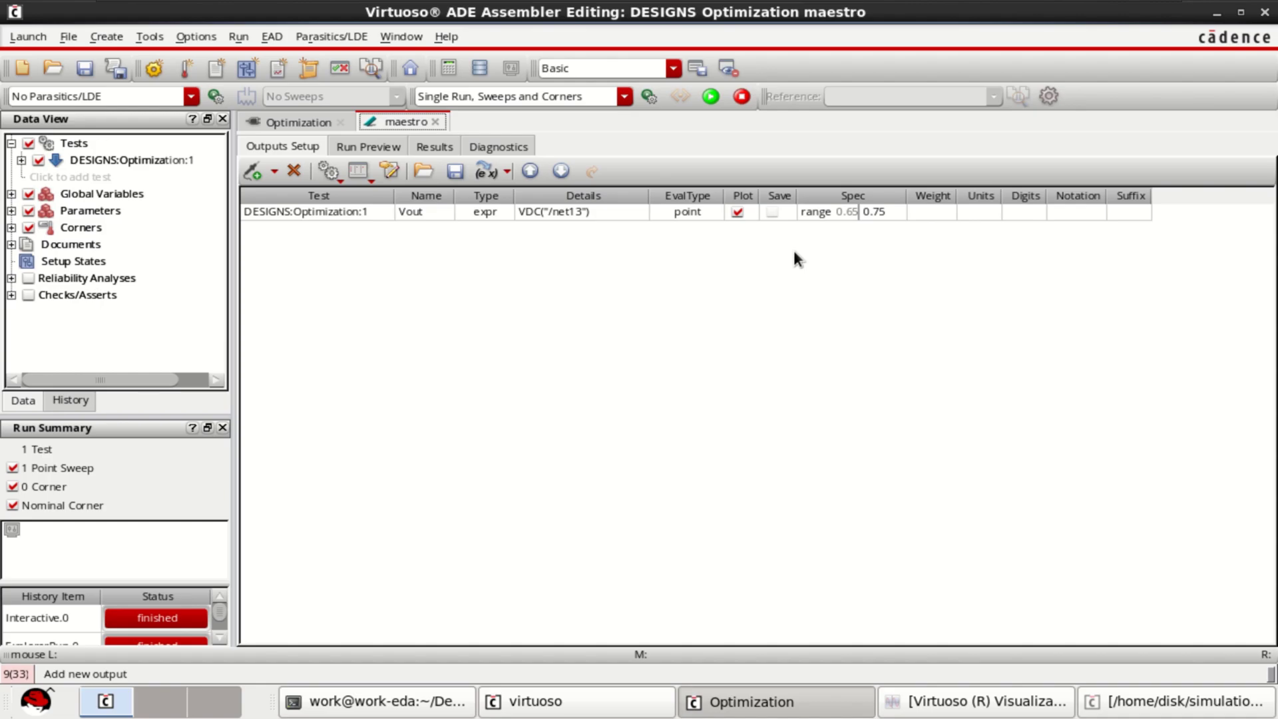
left_click(440, 148)
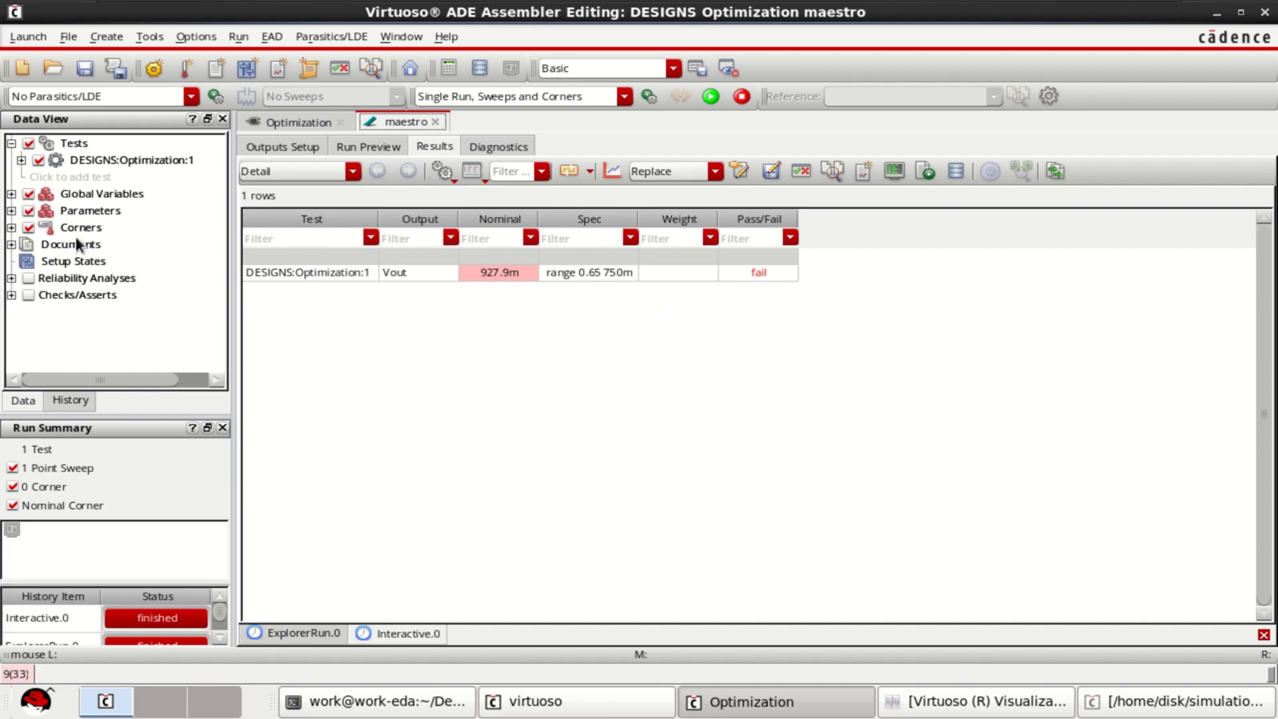
left_click(11, 210)
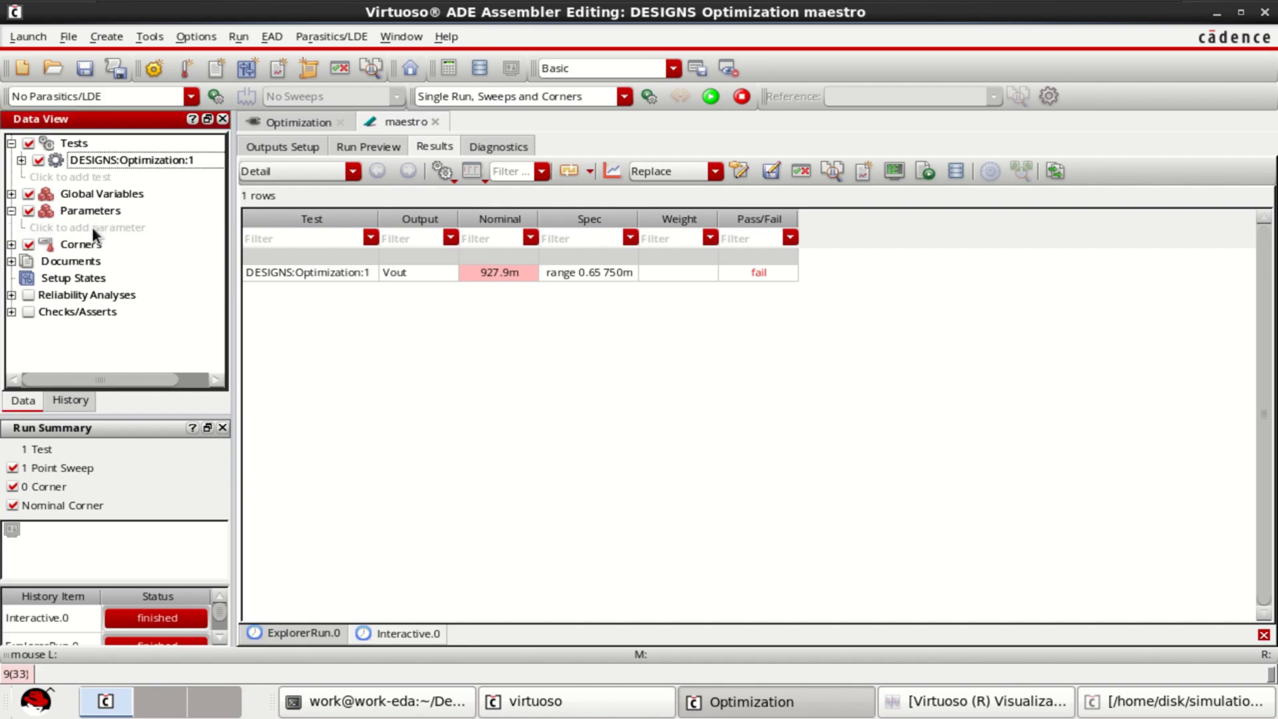
Make M0's width a parameter swept as 1.0u:0.01u:5u (401 points).
left_click(92, 226)
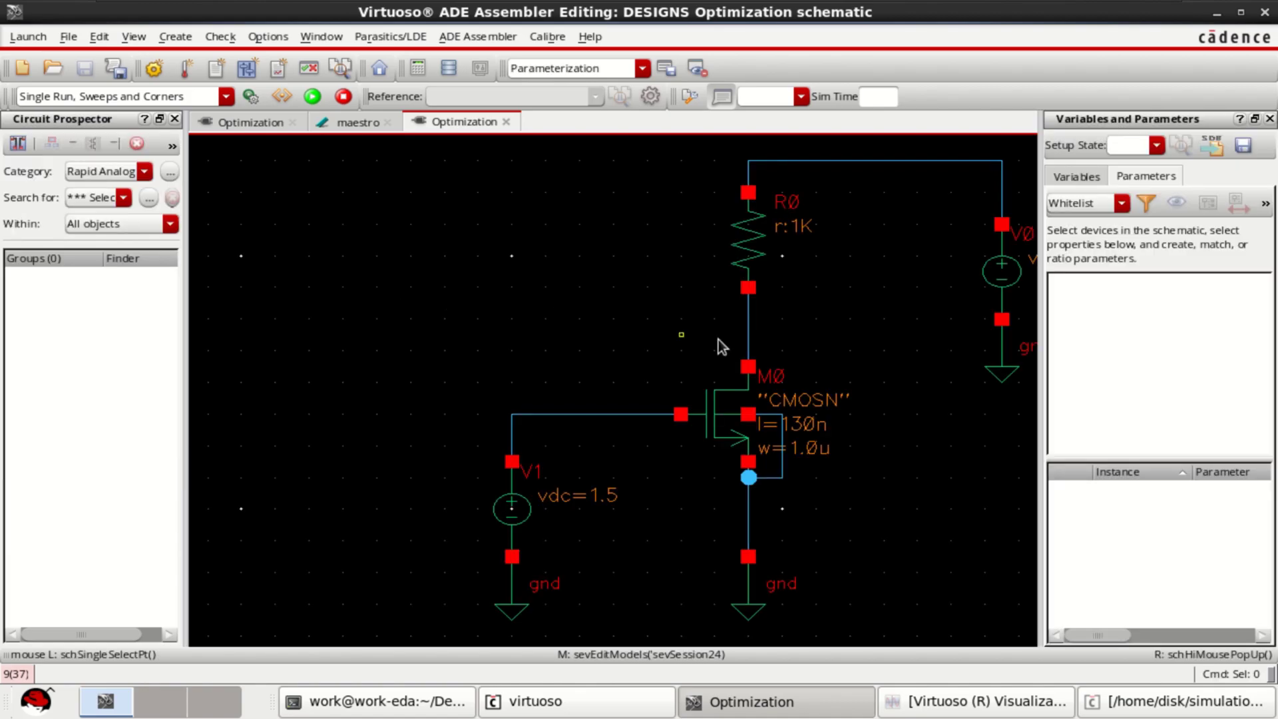
left_click(731, 424)
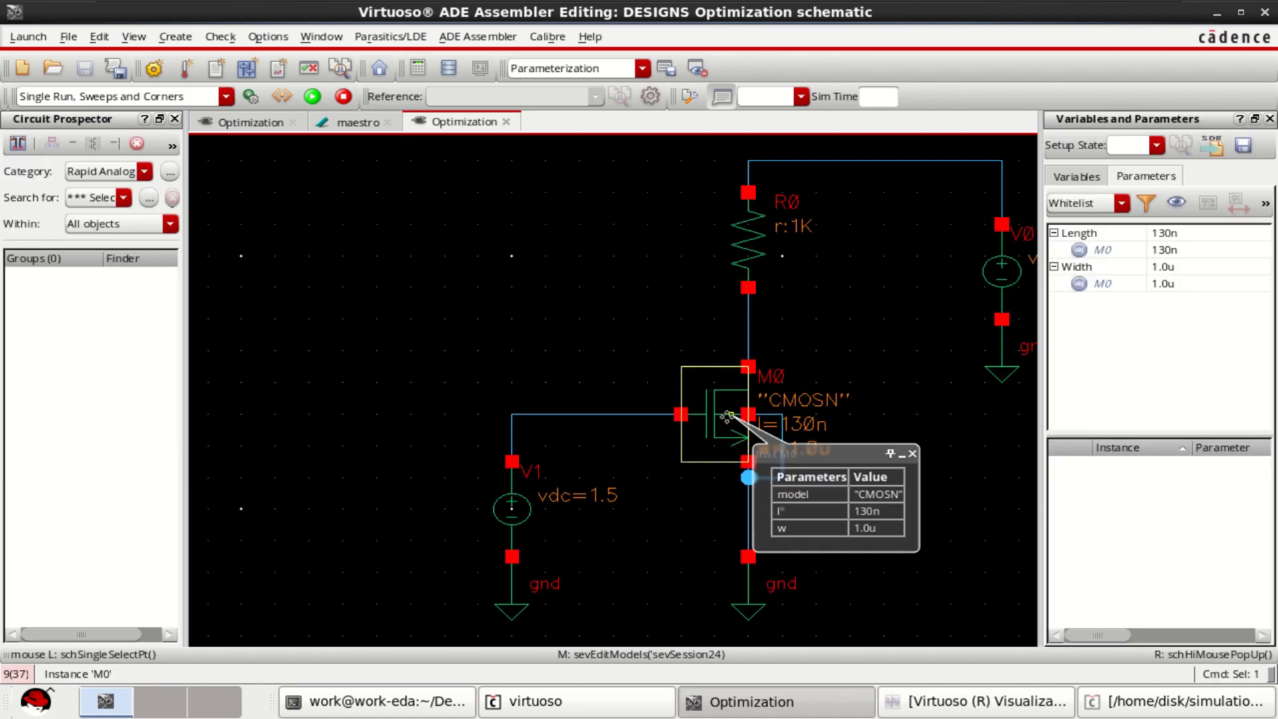
left_click(1125, 283)
mouse_move(1182, 287)
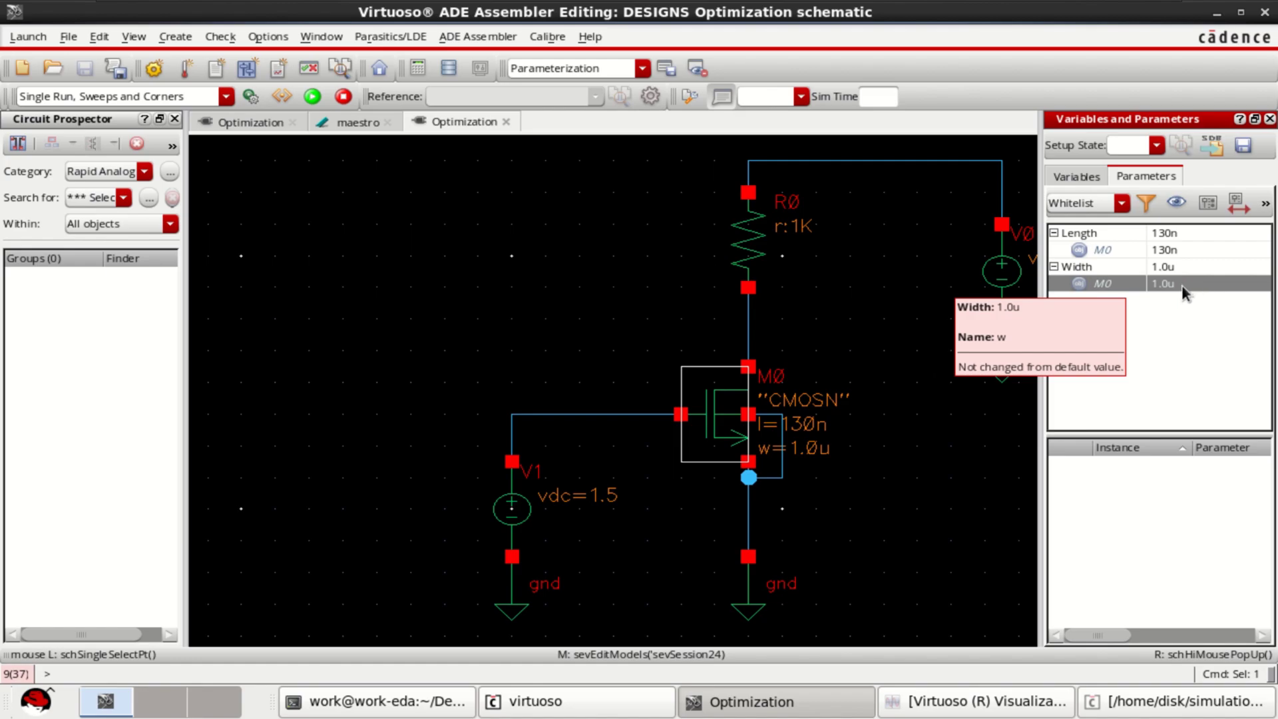
right_click(1180, 285)
left_click(1129, 285)
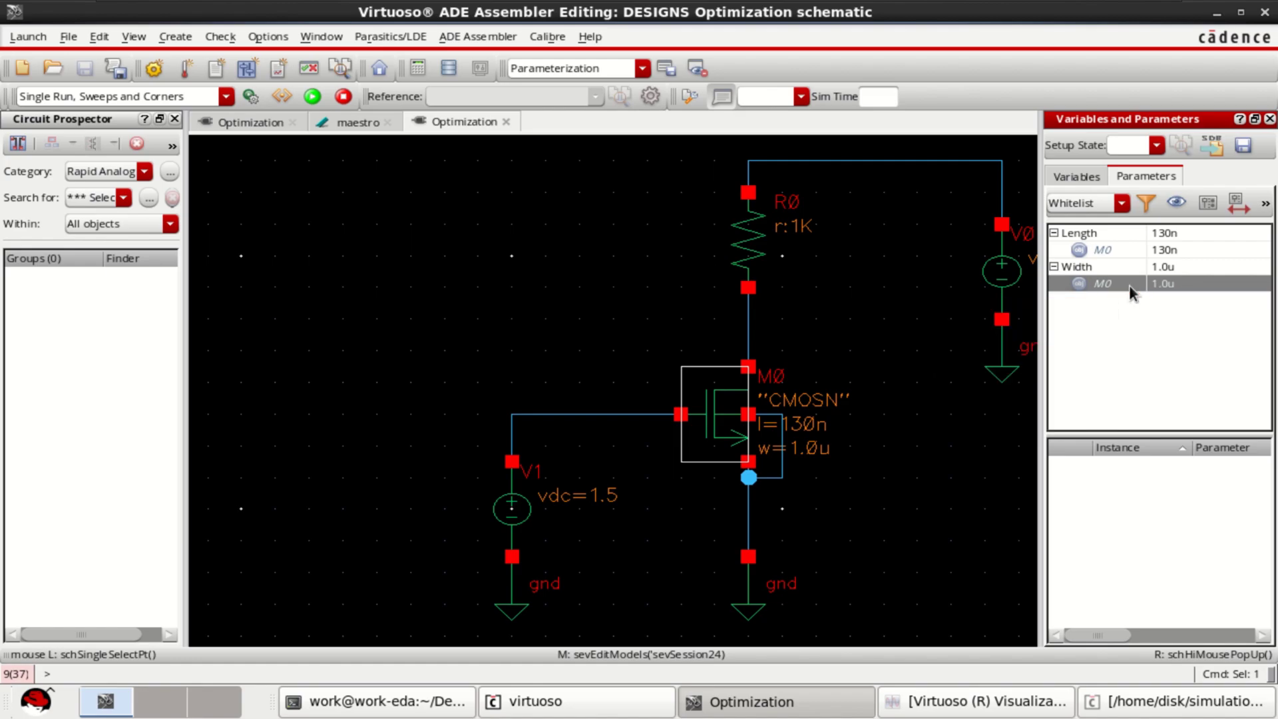
left_click(1183, 285)
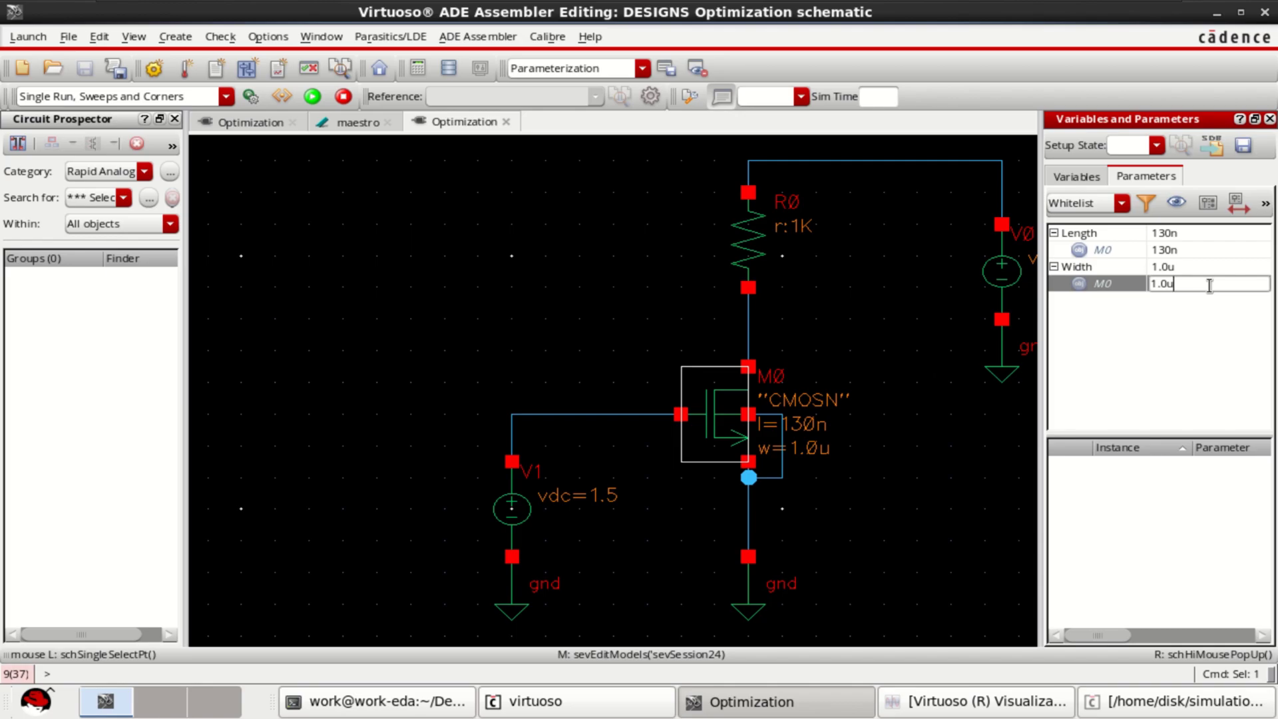
type(":")
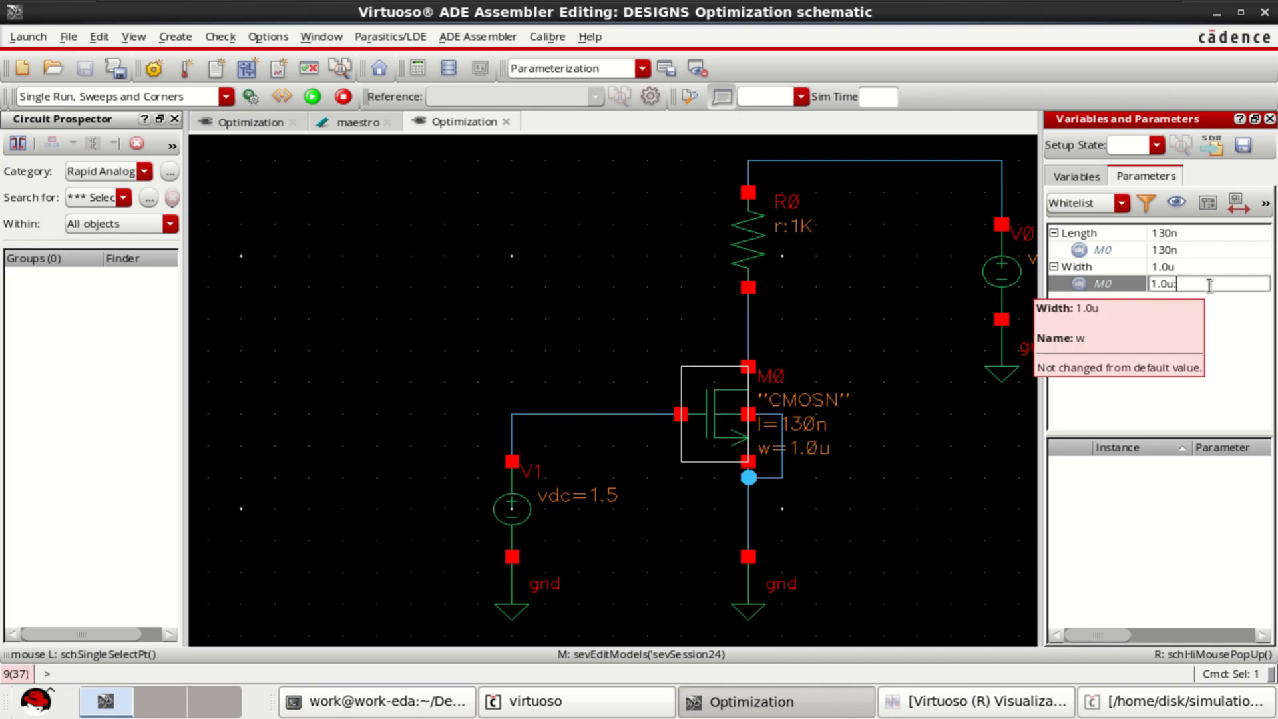
type("0.01u:5u")
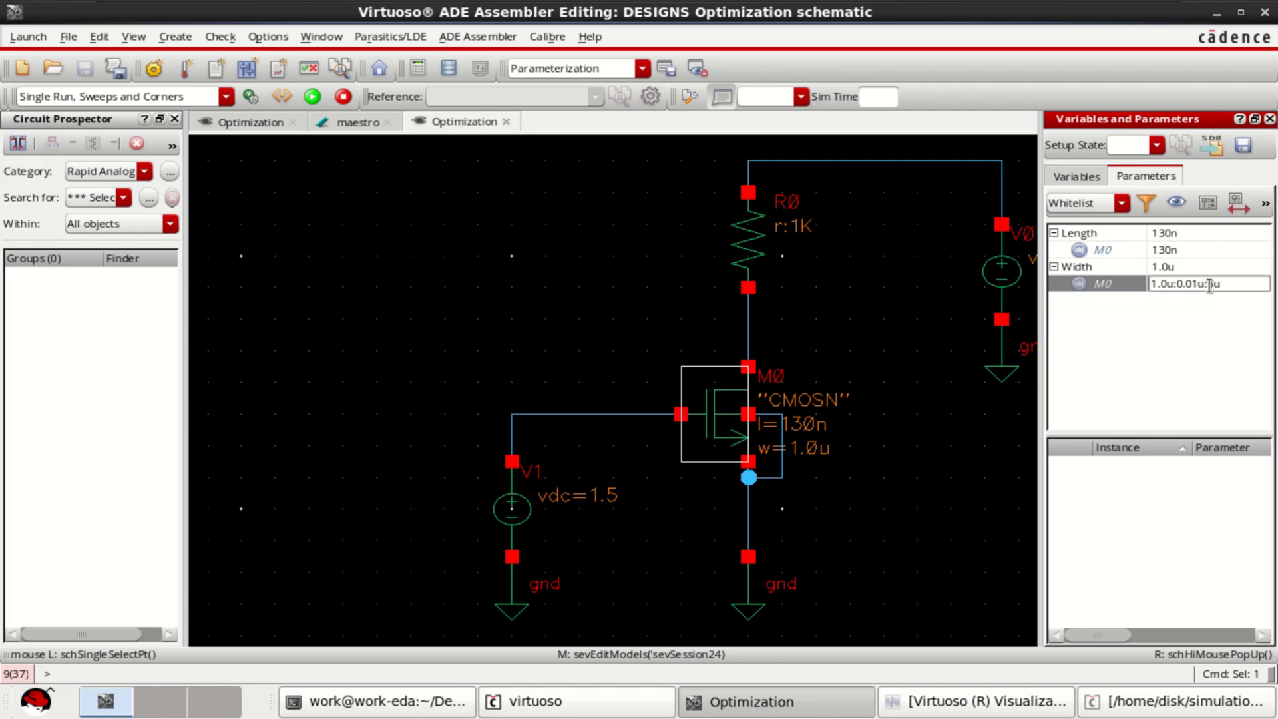
left_click(1201, 363)
Widen the Data View, select the M0/w parameter, and show results with Vout at 927.9m failing.
left_click(357, 121)
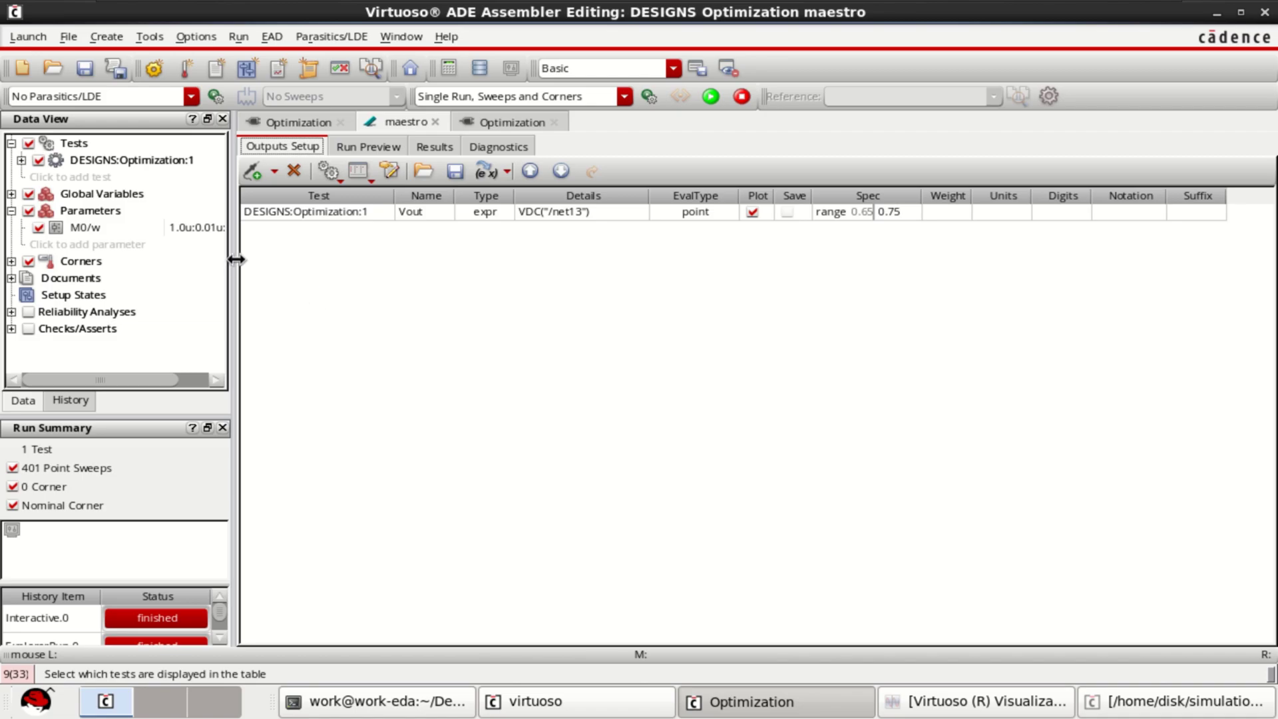
left_click_drag(237, 259, 318, 264)
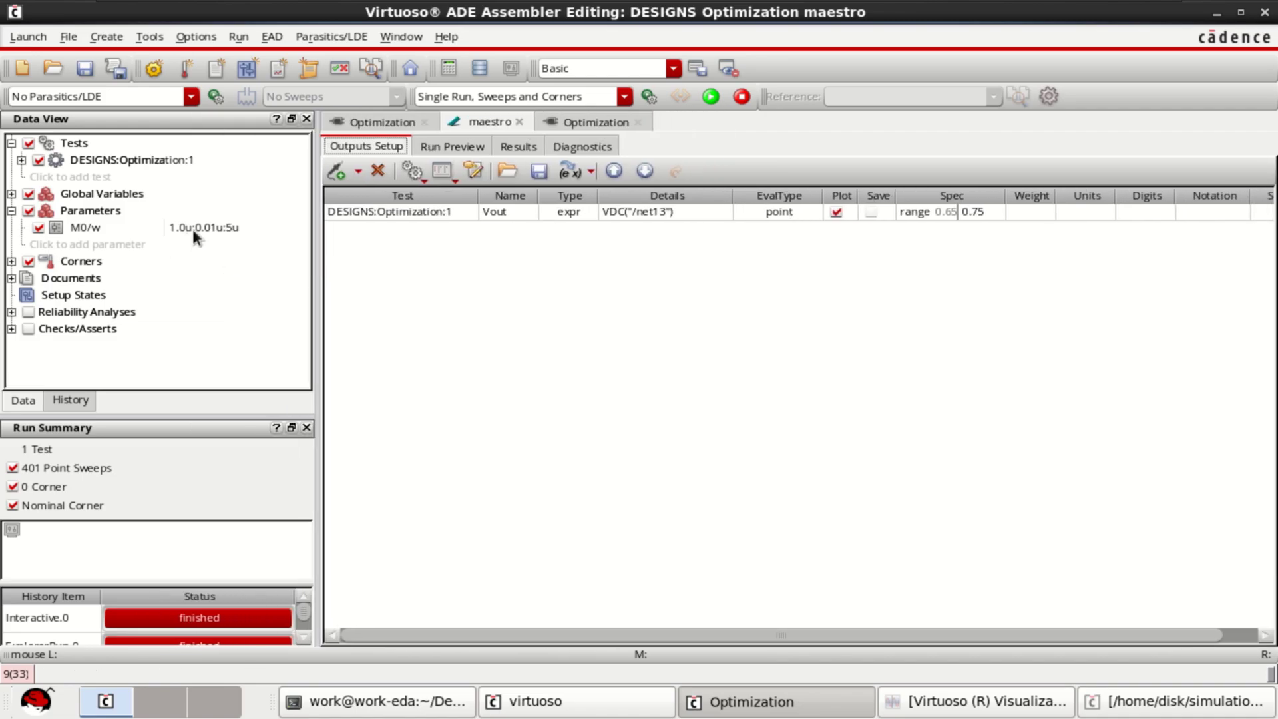
left_click(201, 232)
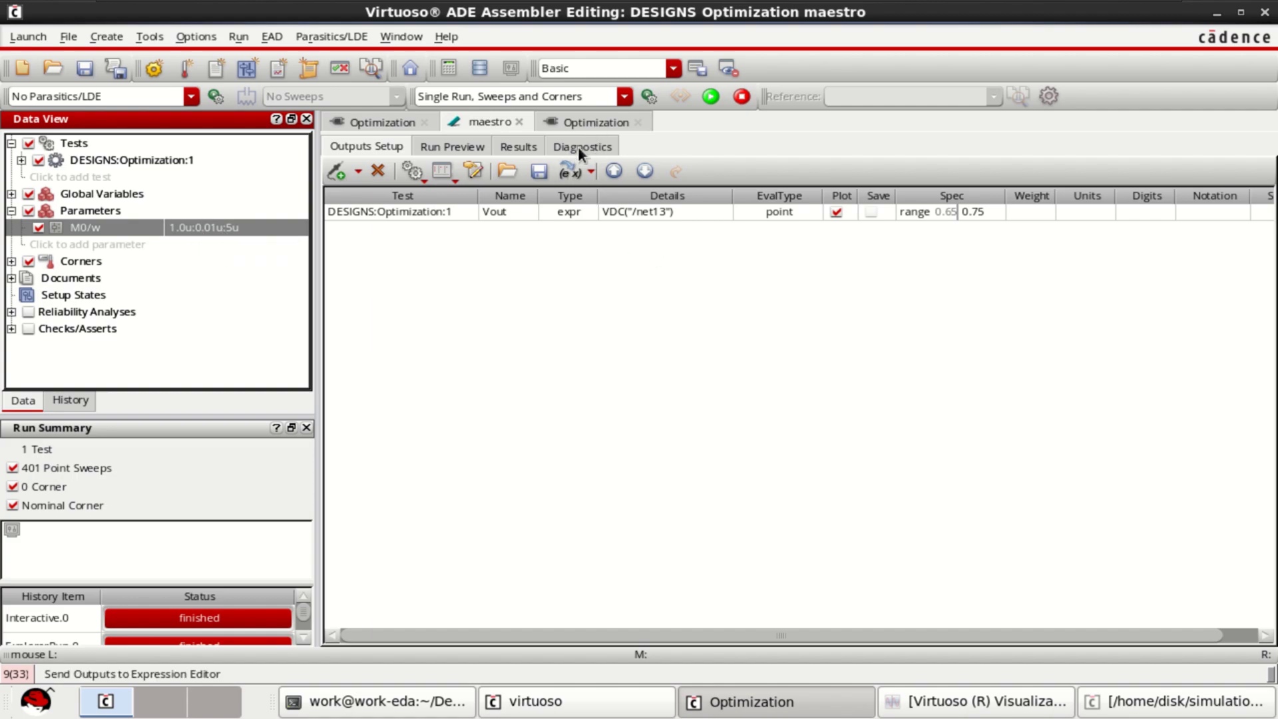
left_click(530, 144)
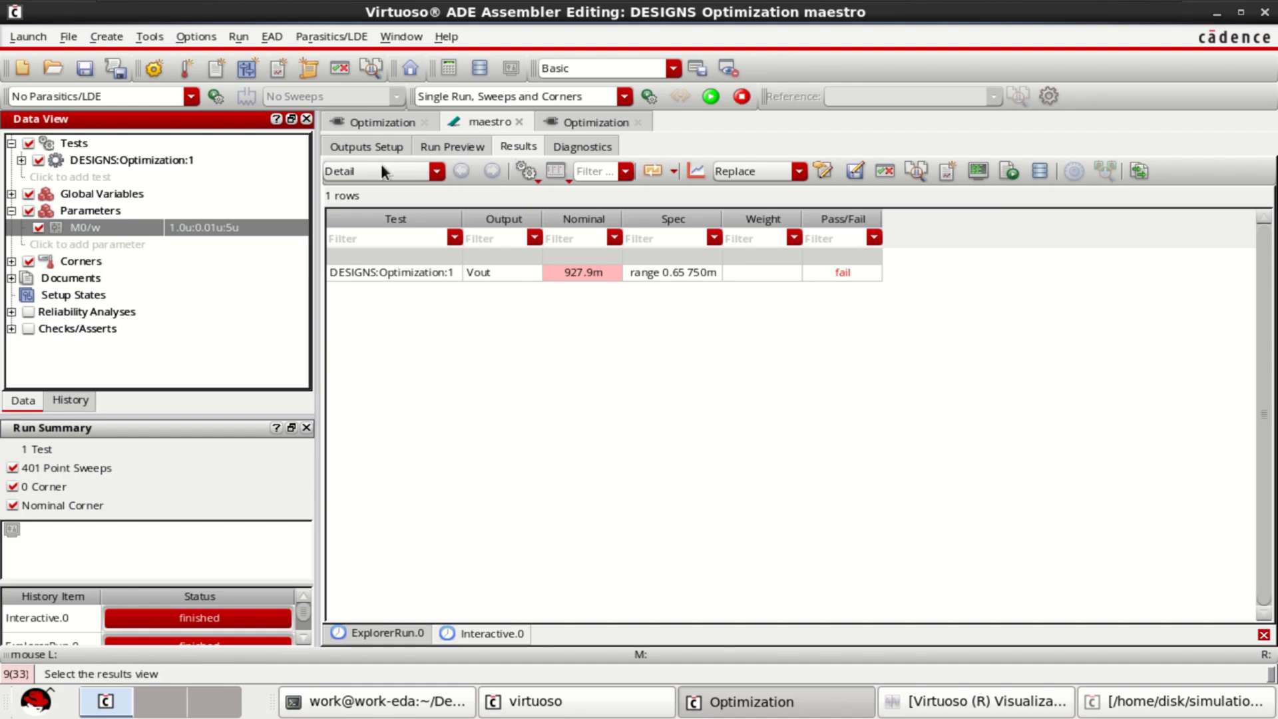
Switch the run mode to Local Optimization, loading the 1.0u M0/w reference point from the schematic.
left_click(623, 98)
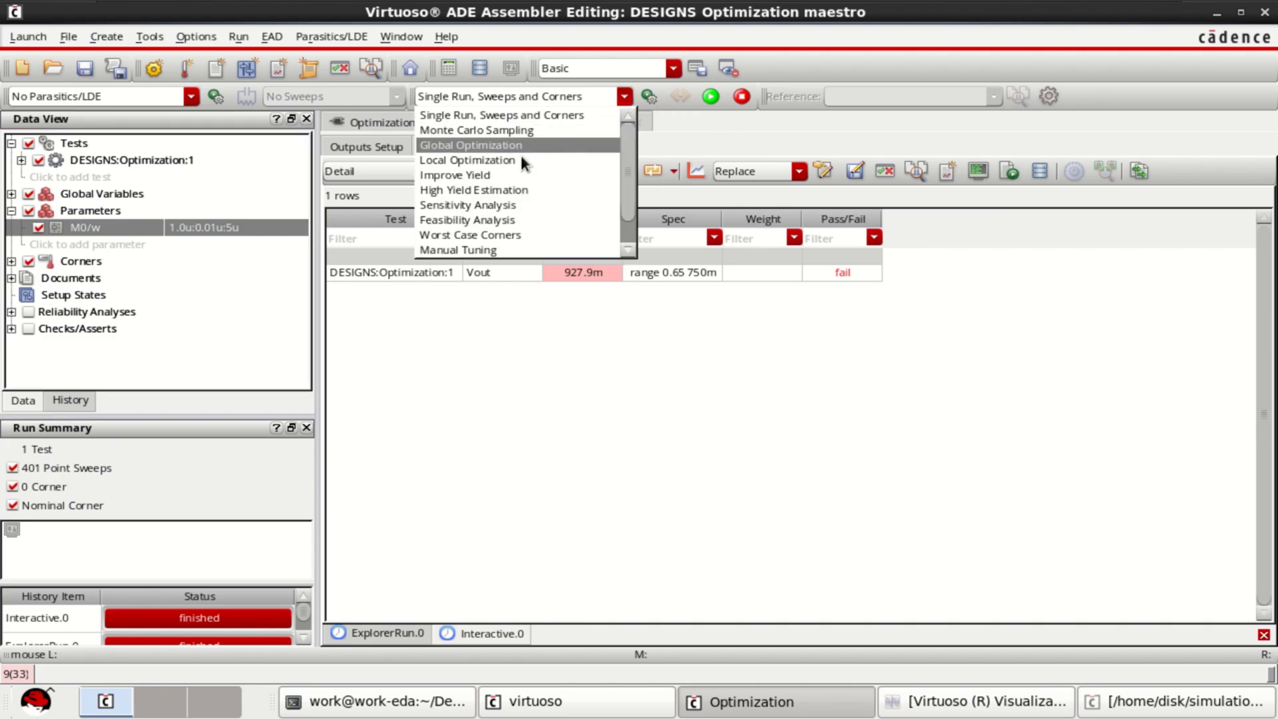
left_click(504, 161)
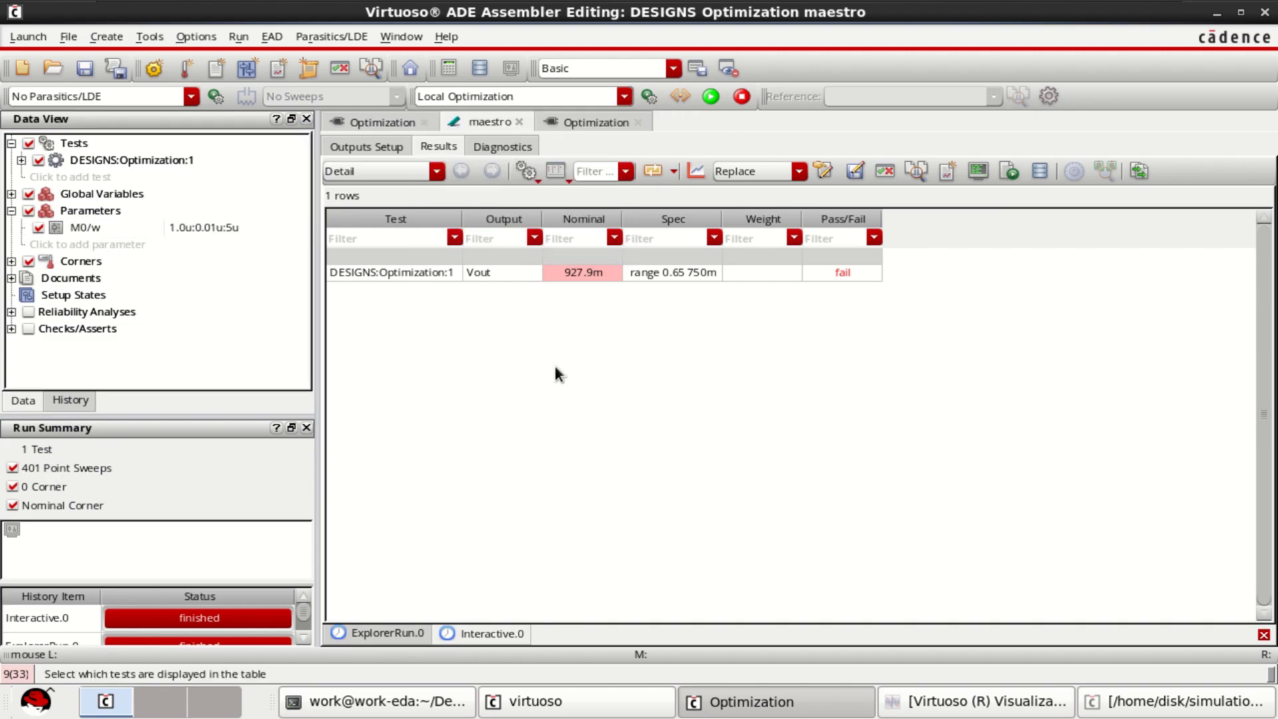
left_click(682, 98)
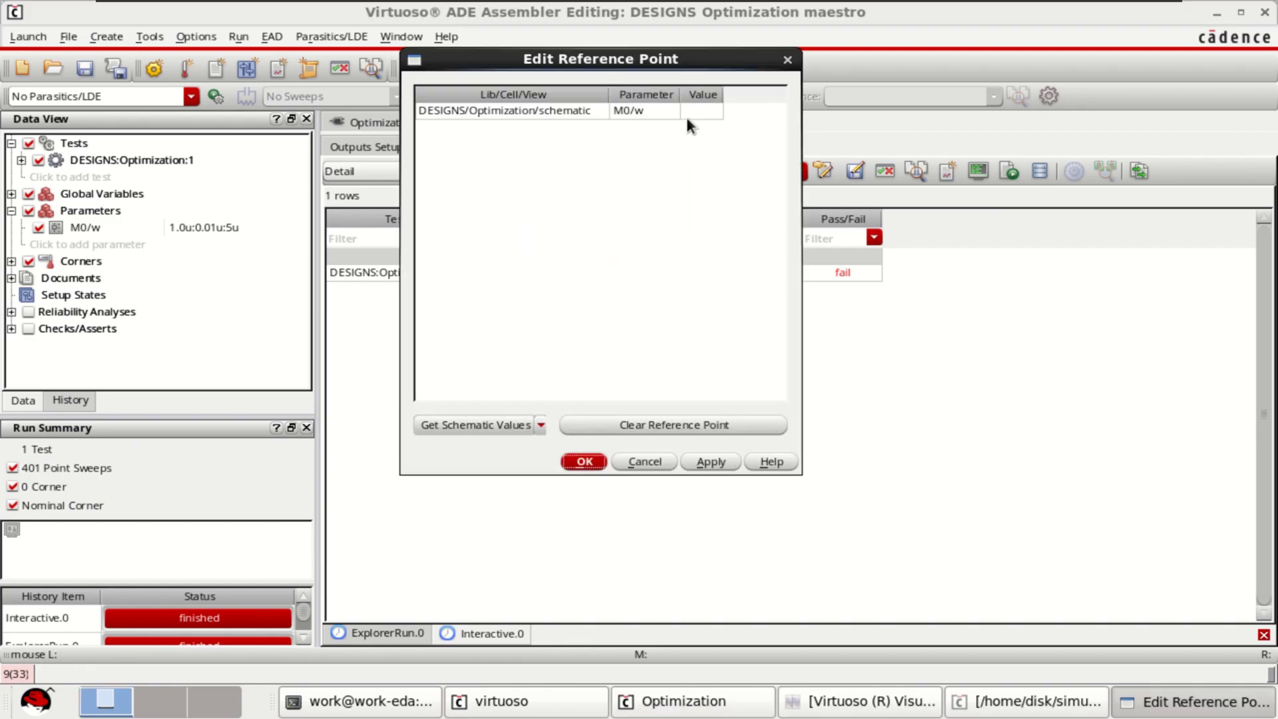
left_click(537, 428)
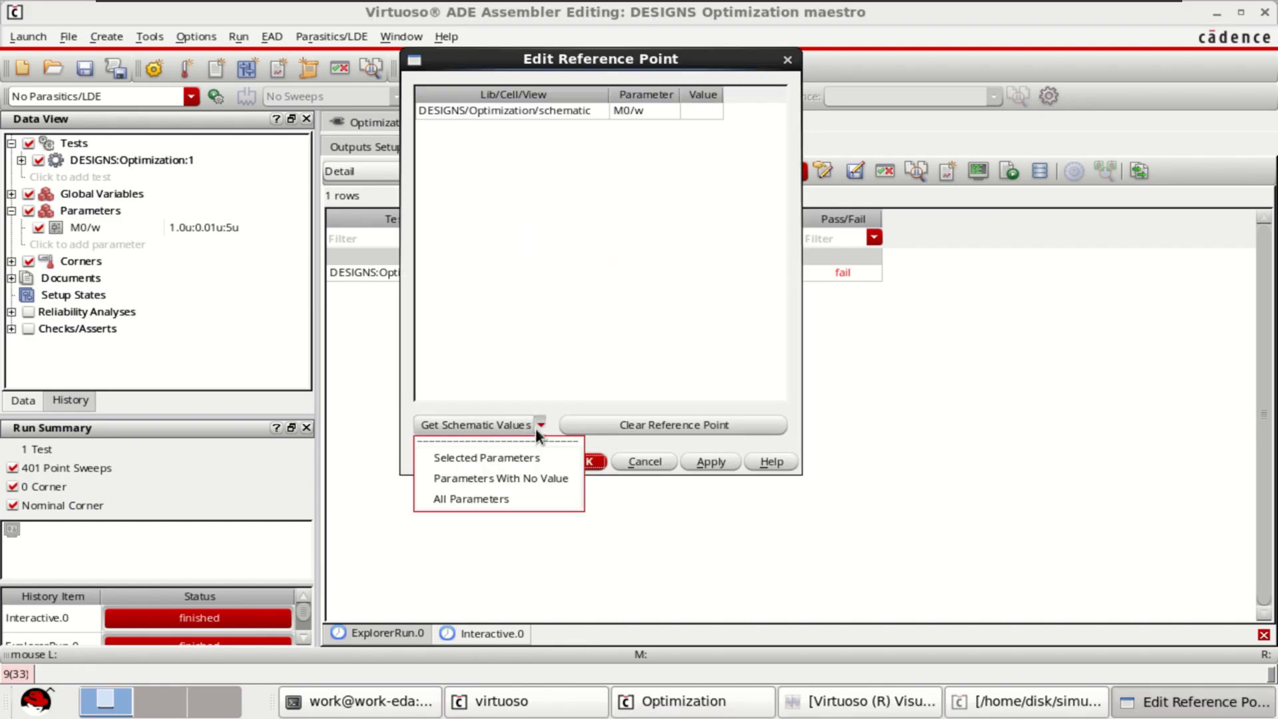
left_click(508, 498)
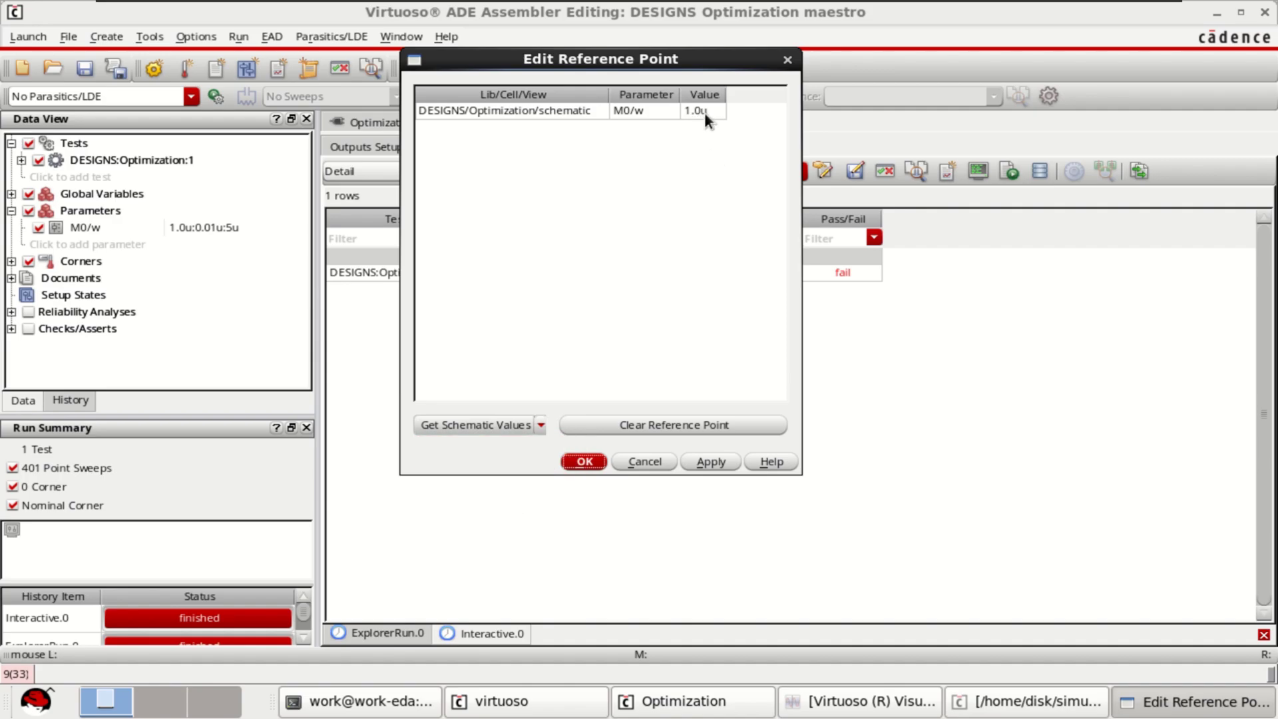
left_click(592, 463)
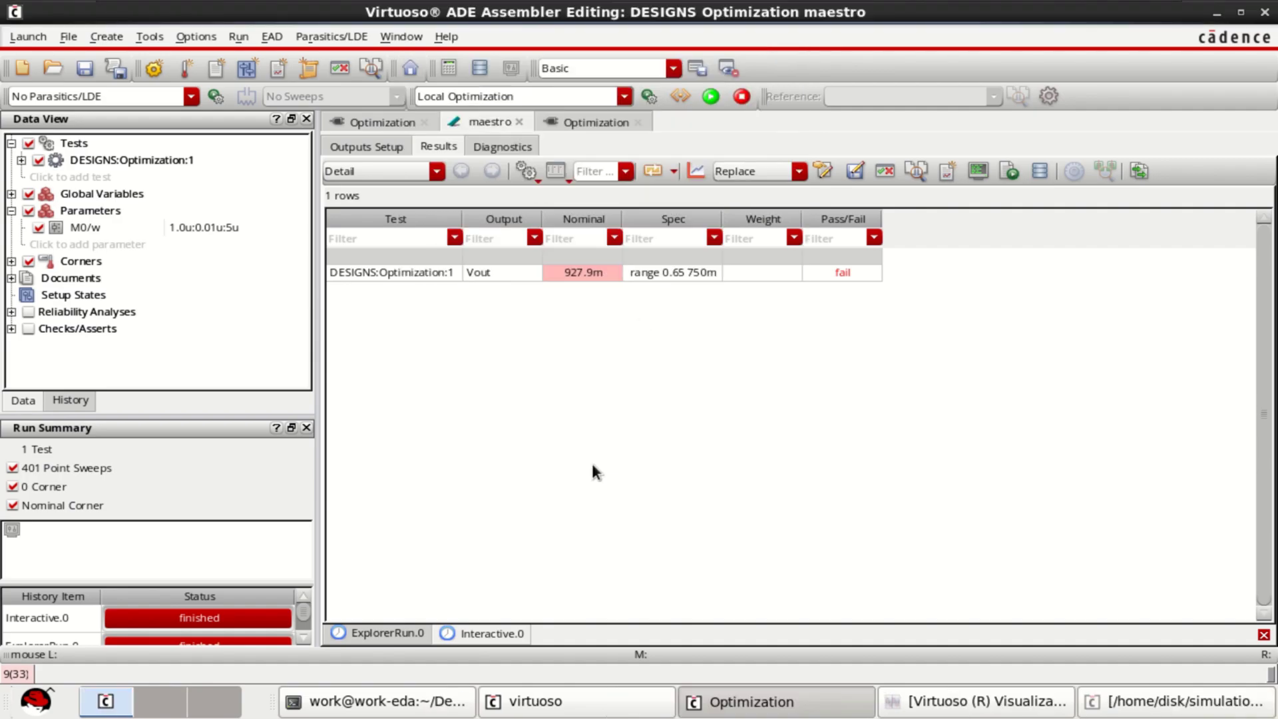
Check the transistor in the circuit schematic, then return to the maestro results.
left_click(394, 125)
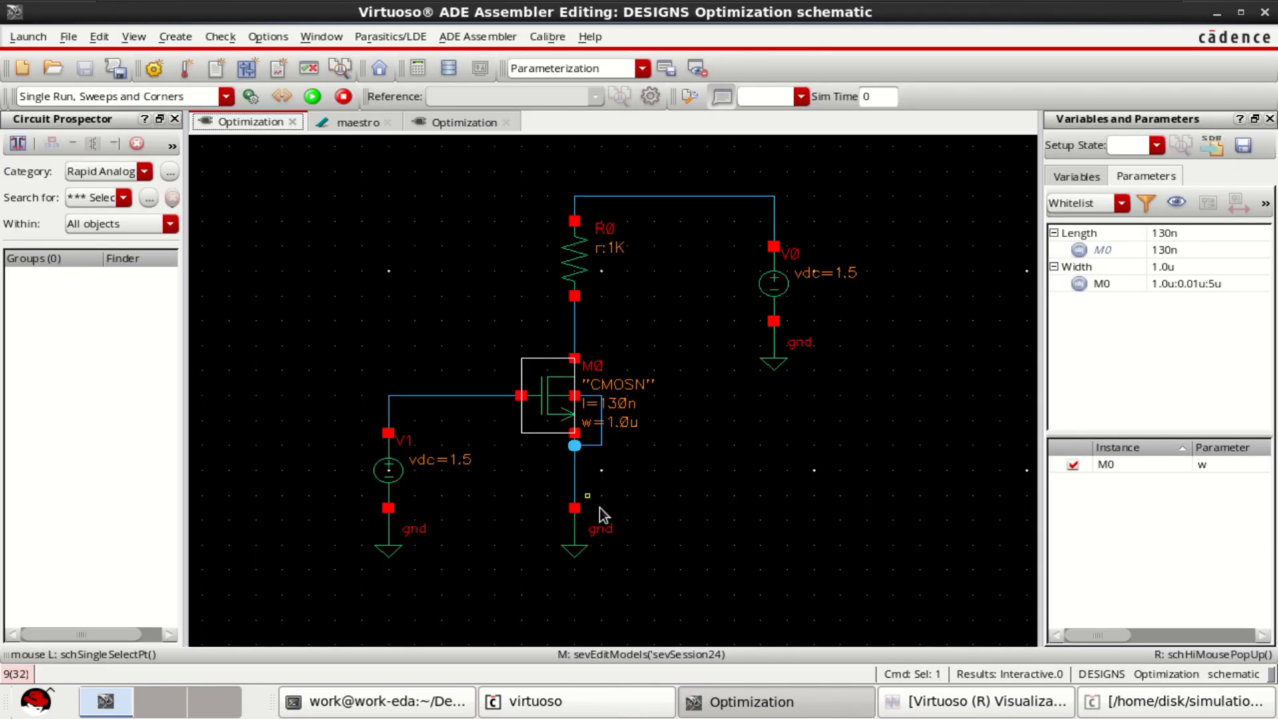
left_click(708, 486)
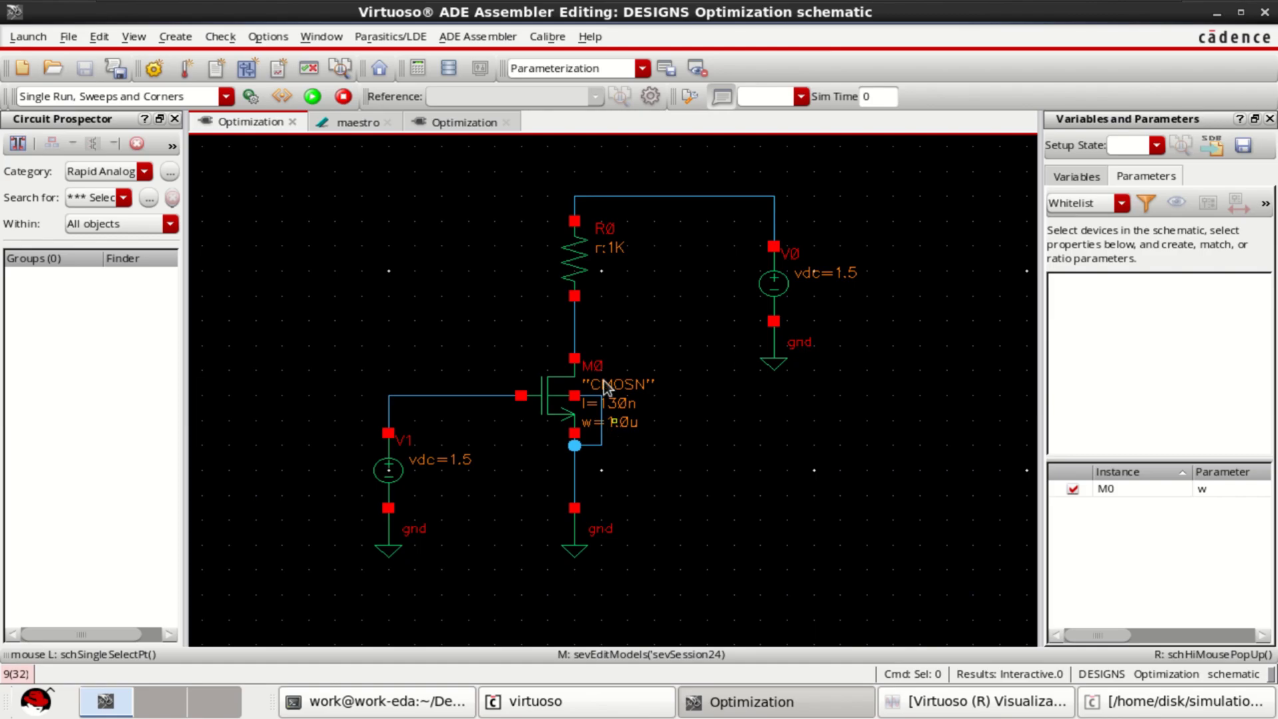
left_click(359, 122)
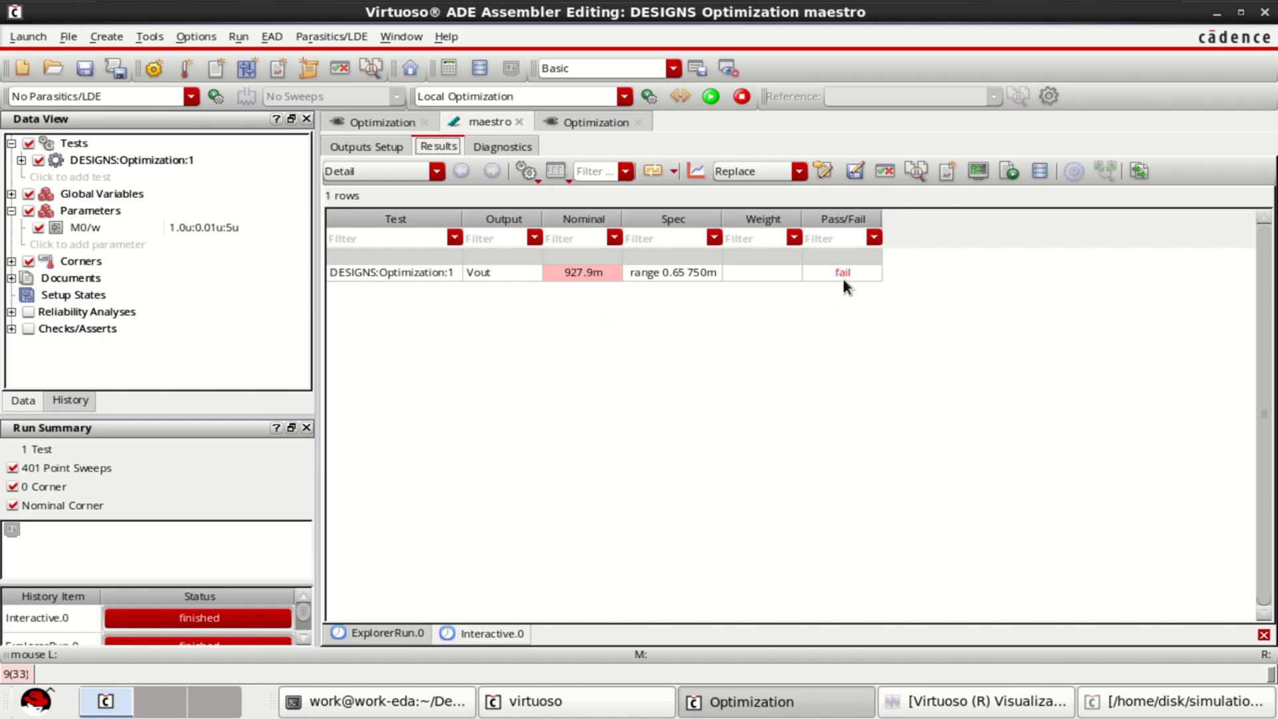
Run the local optimization and select the passing M0.w=1.52u result with Vout 673.4m.
left_click(712, 99)
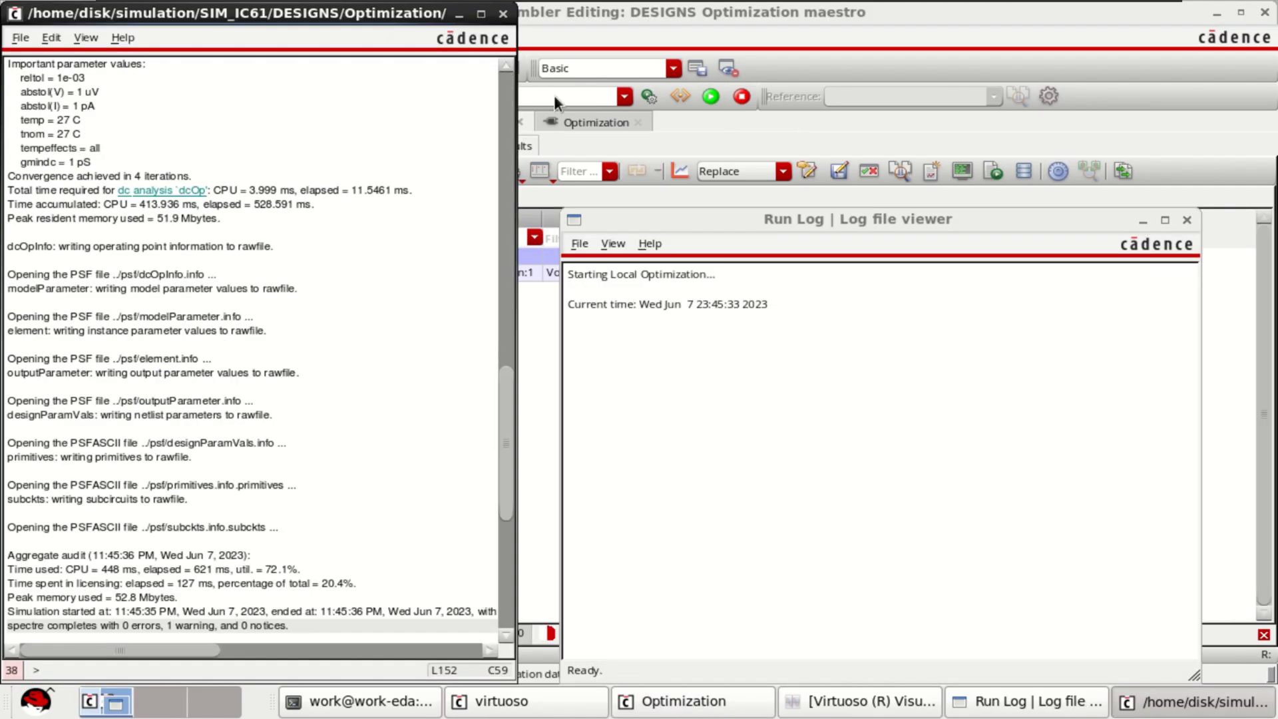
left_click(467, 21)
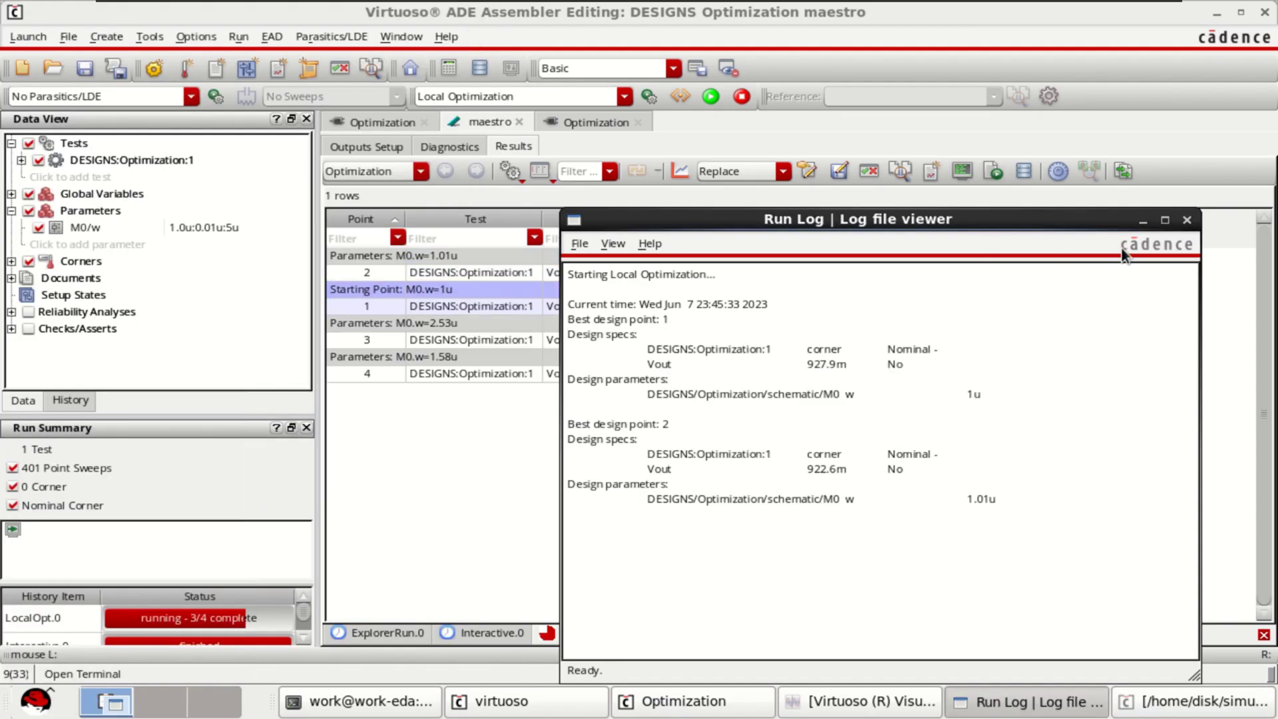
left_click(1145, 223)
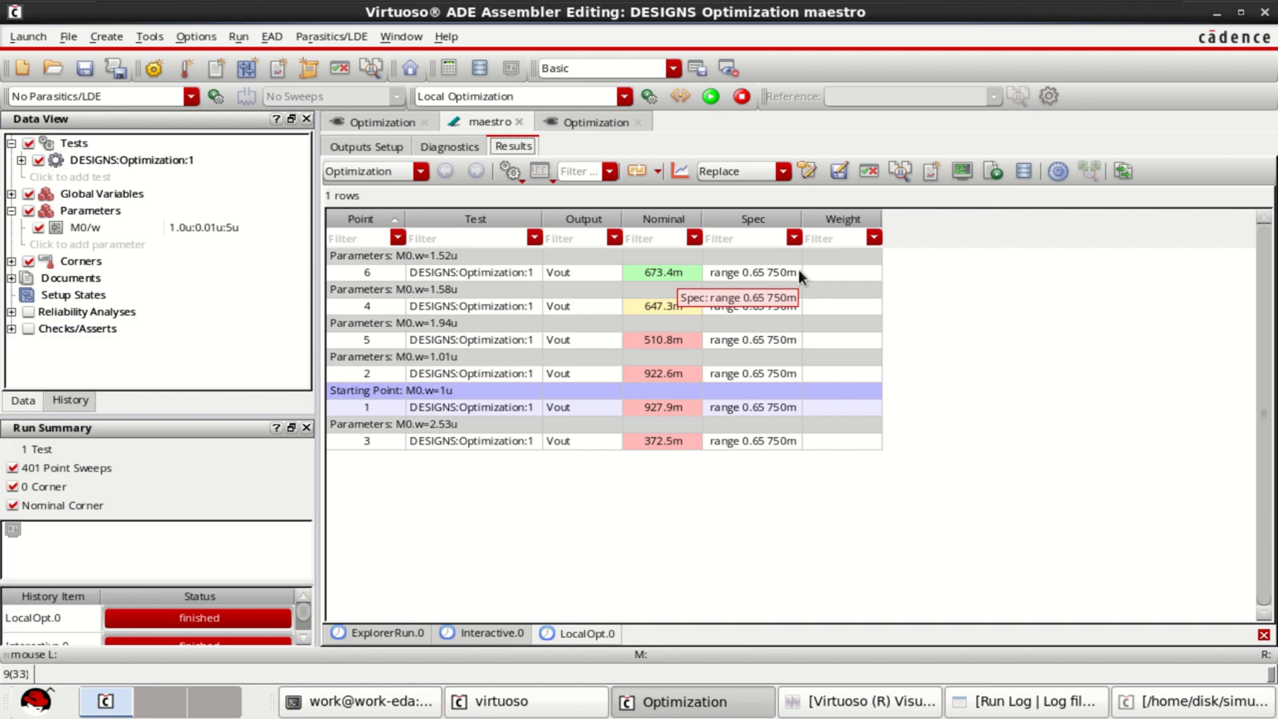
left_click(452, 255)
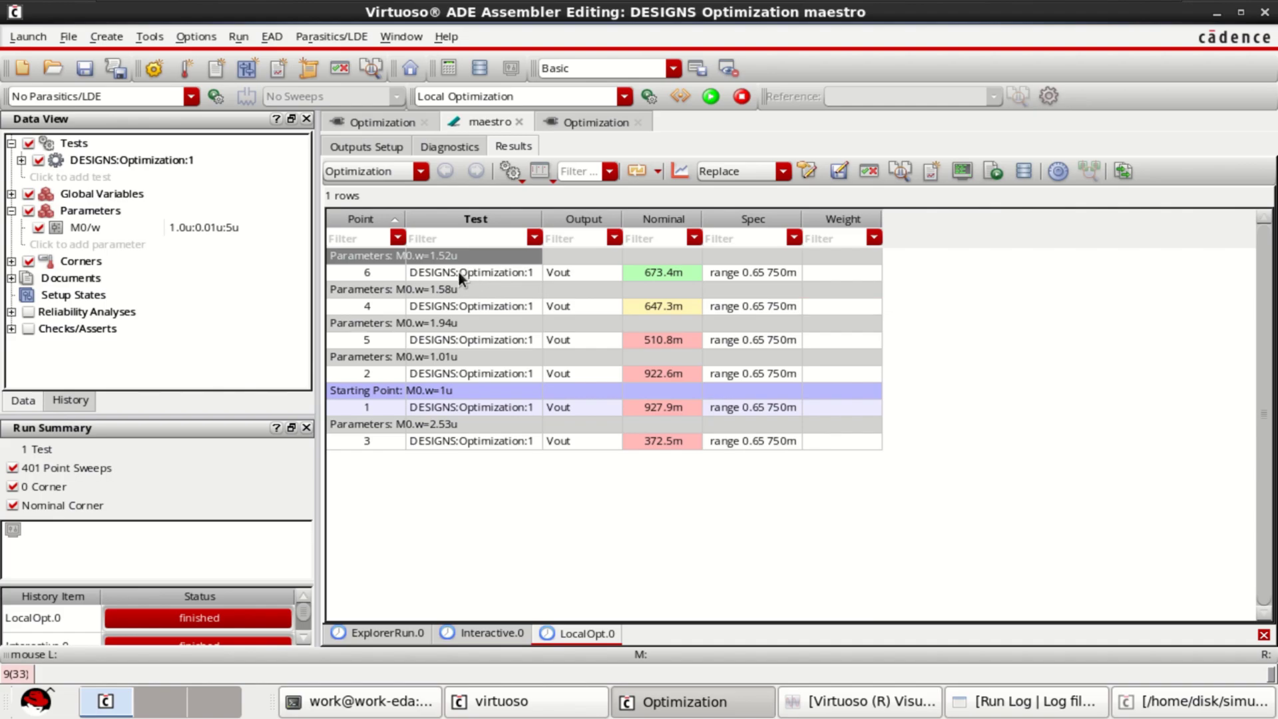
Back-annotate all variables and parameters from the M0.w=1.52u point into the design.
right_click(443, 254)
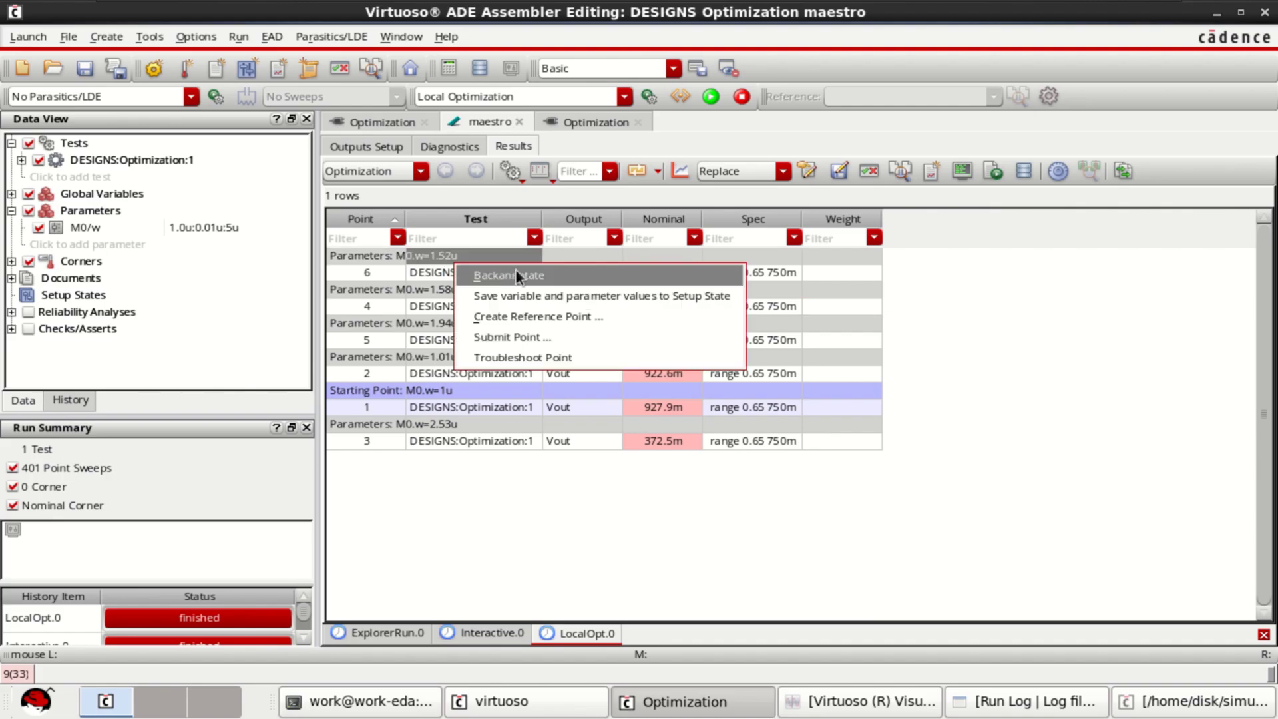
left_click(547, 275)
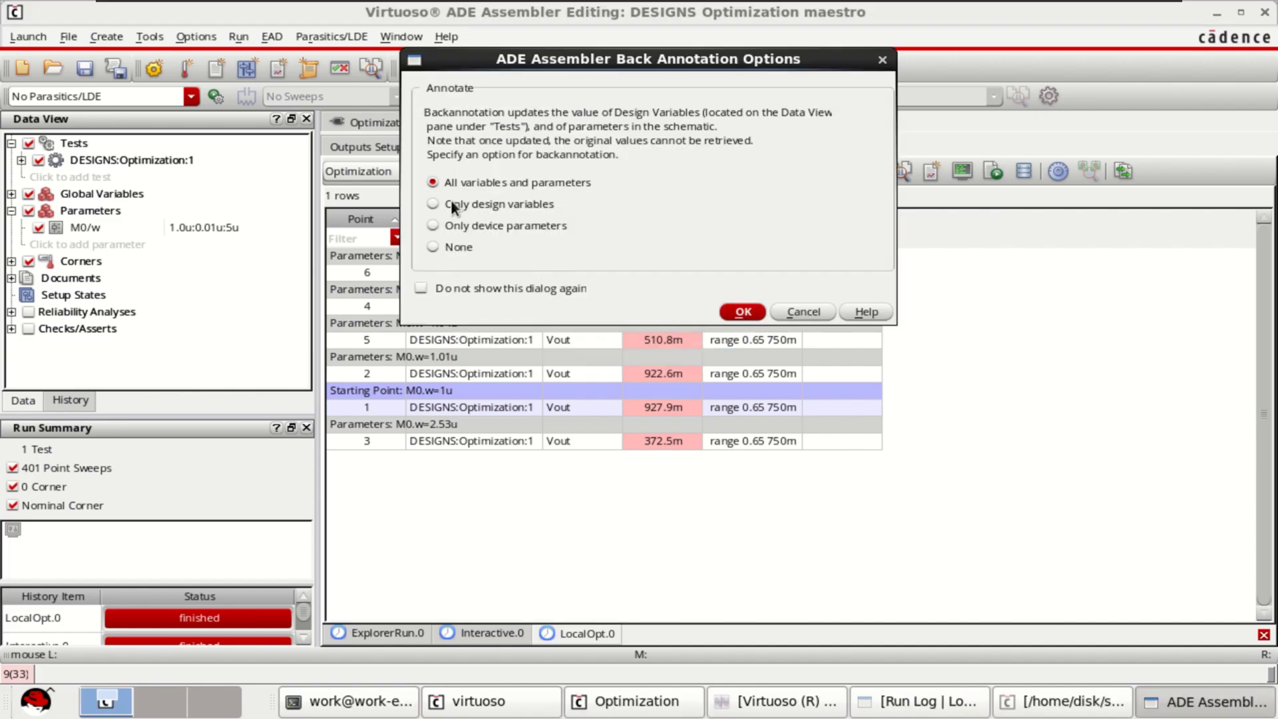
left_click(742, 312)
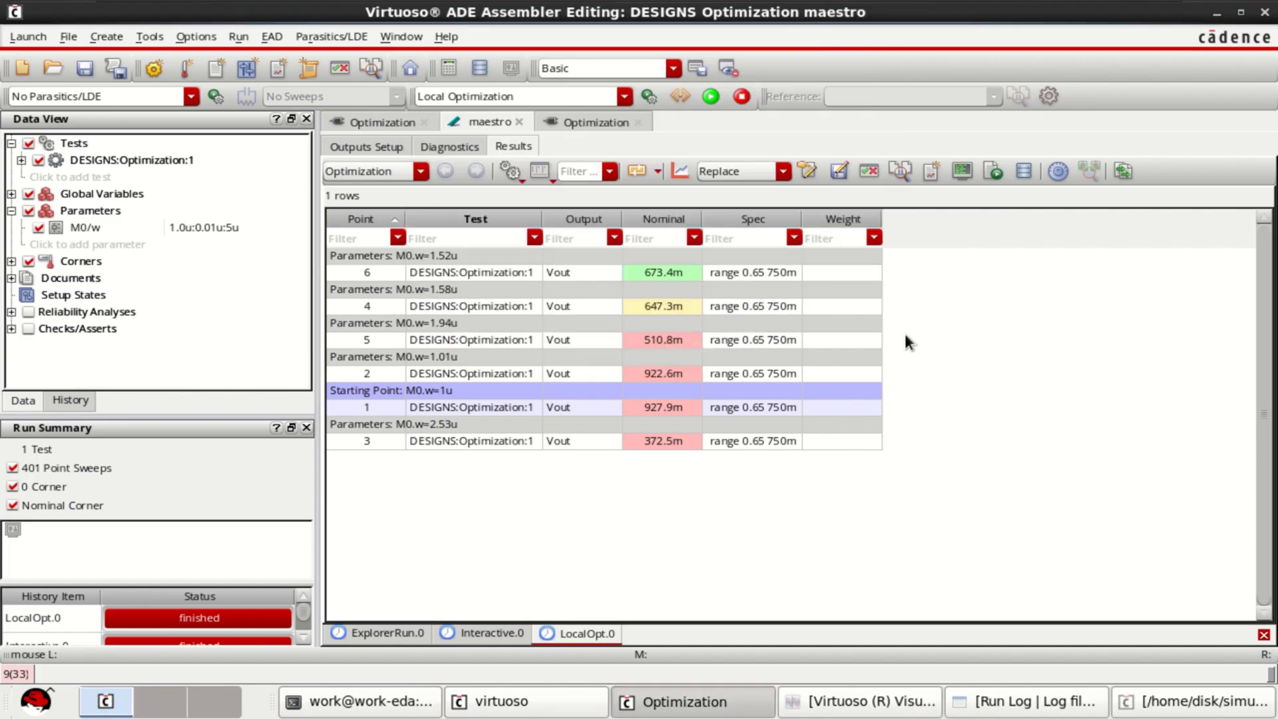
left_click(394, 120)
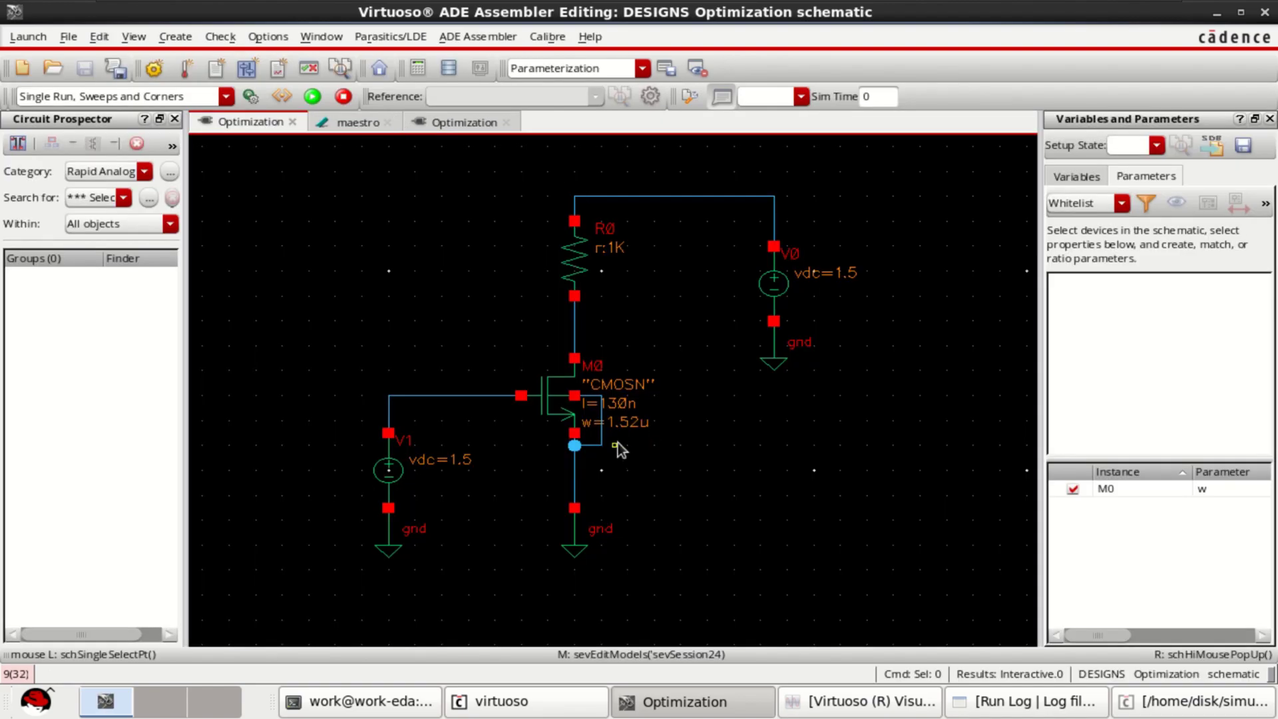
scroll(618, 442, "up", 1, "ctrl")
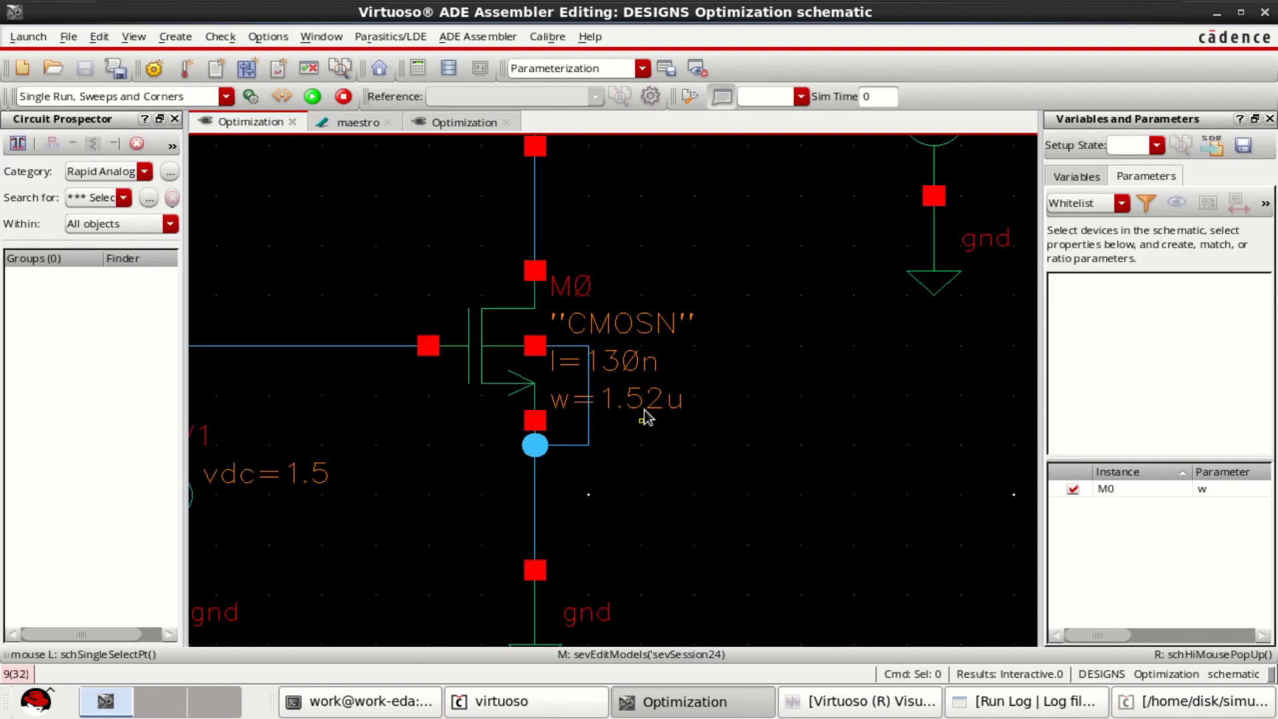
scroll(737, 354, "down", 2, "ctrl")
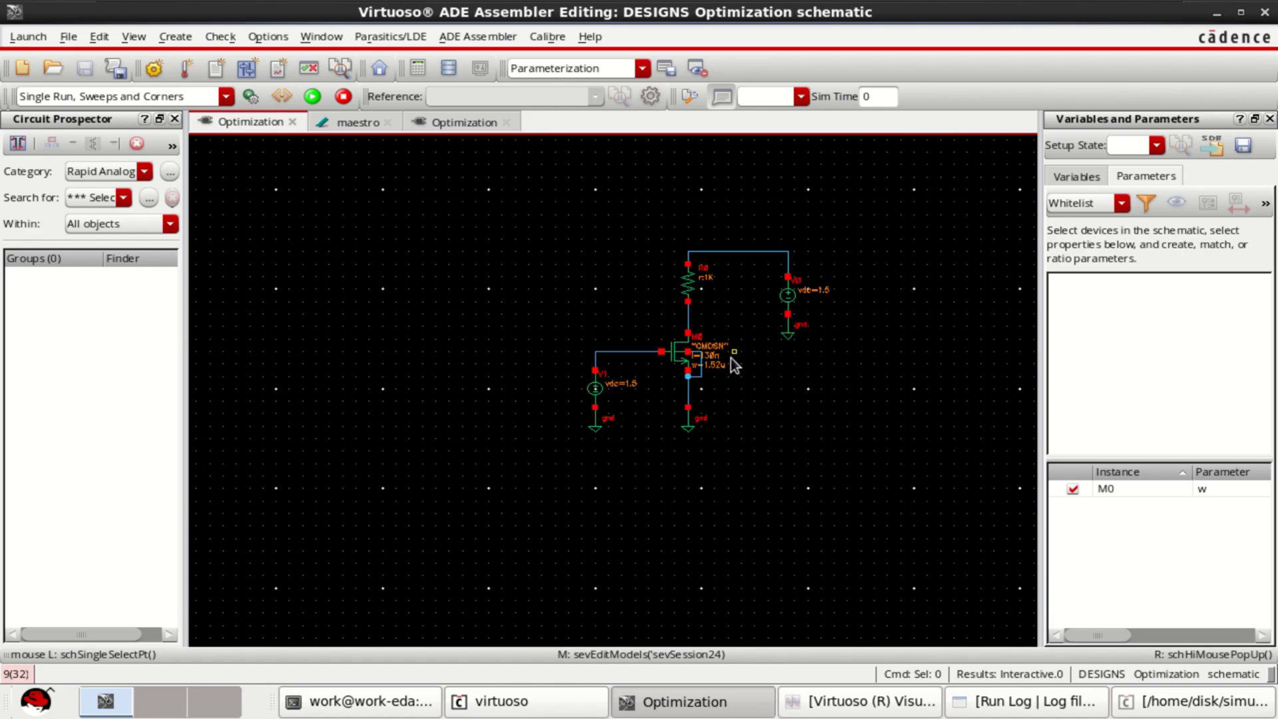
scroll(730, 358, "up", 1, "ctrl")
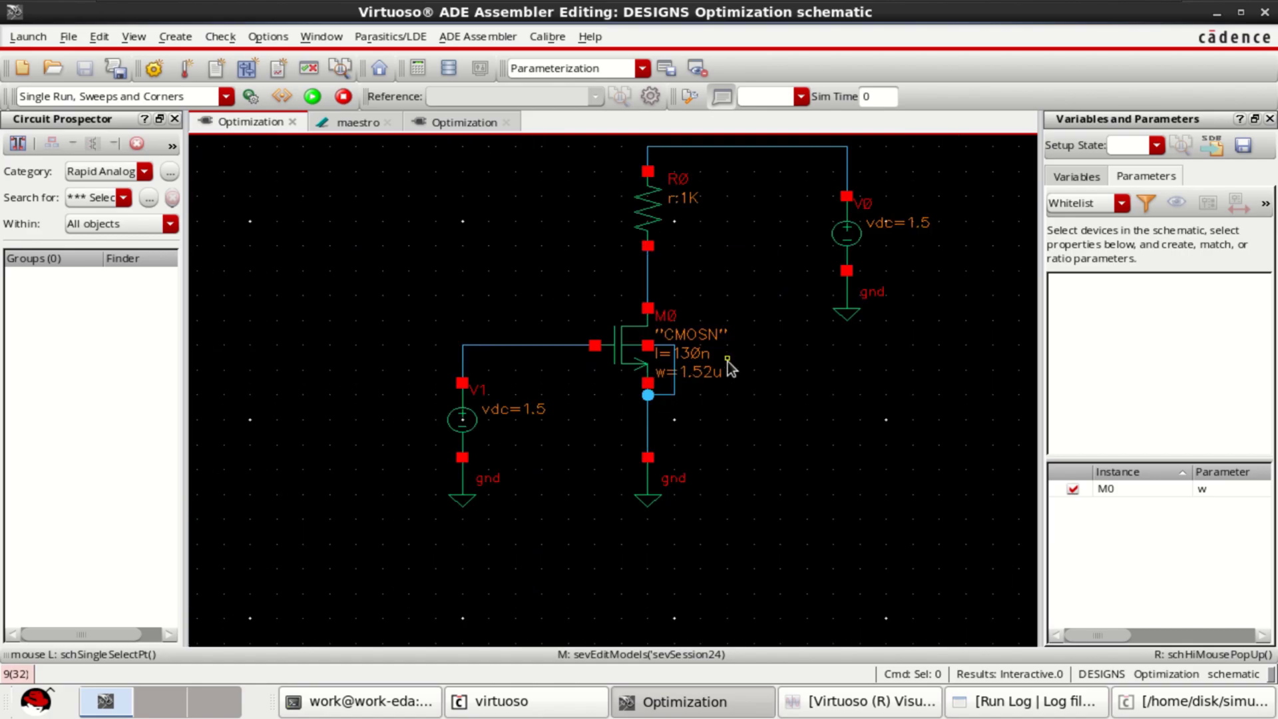
left_click(358, 122)
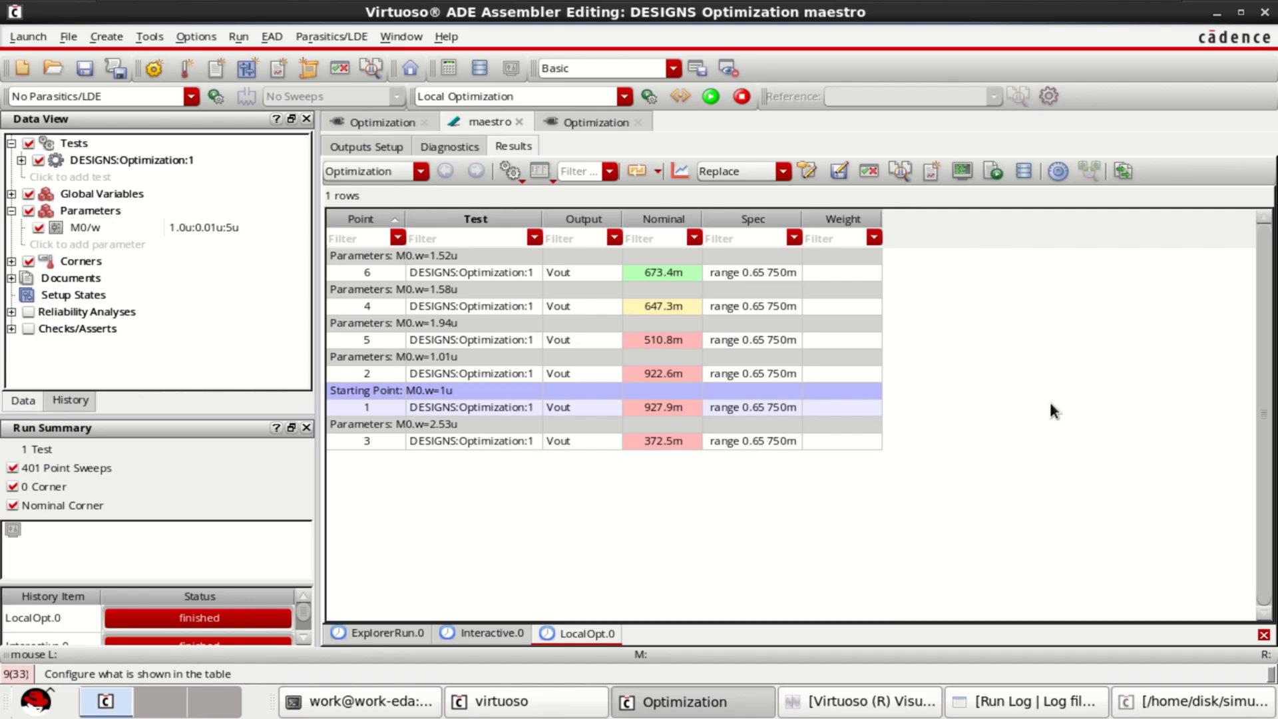